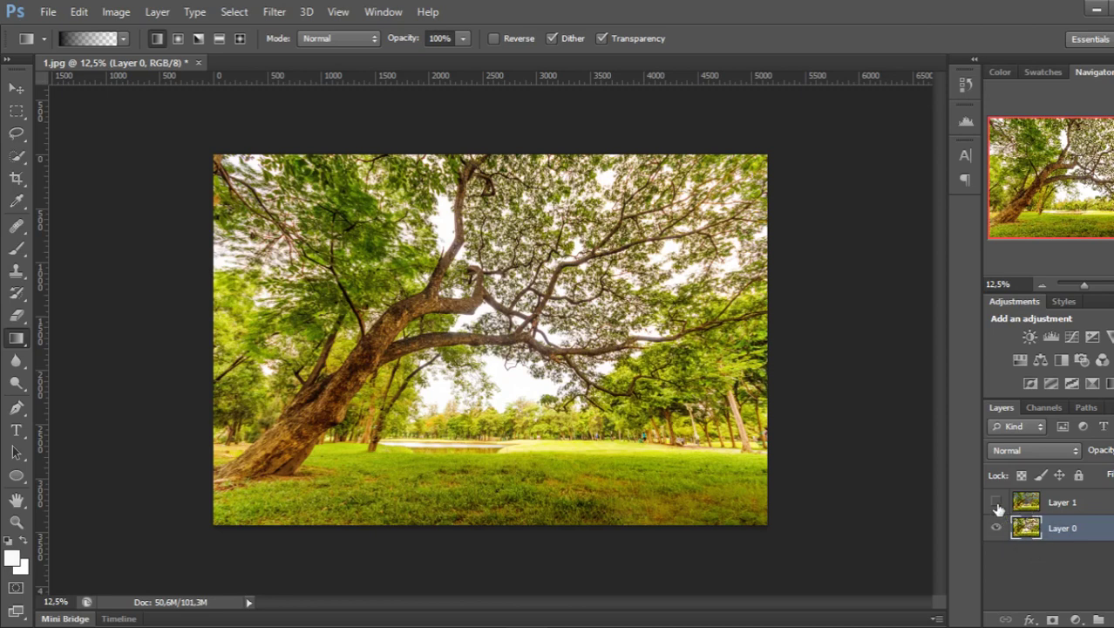
- Delete the cloudy sky layer and duplicate Layer 0 as Layer 0 copy
click(996, 503)
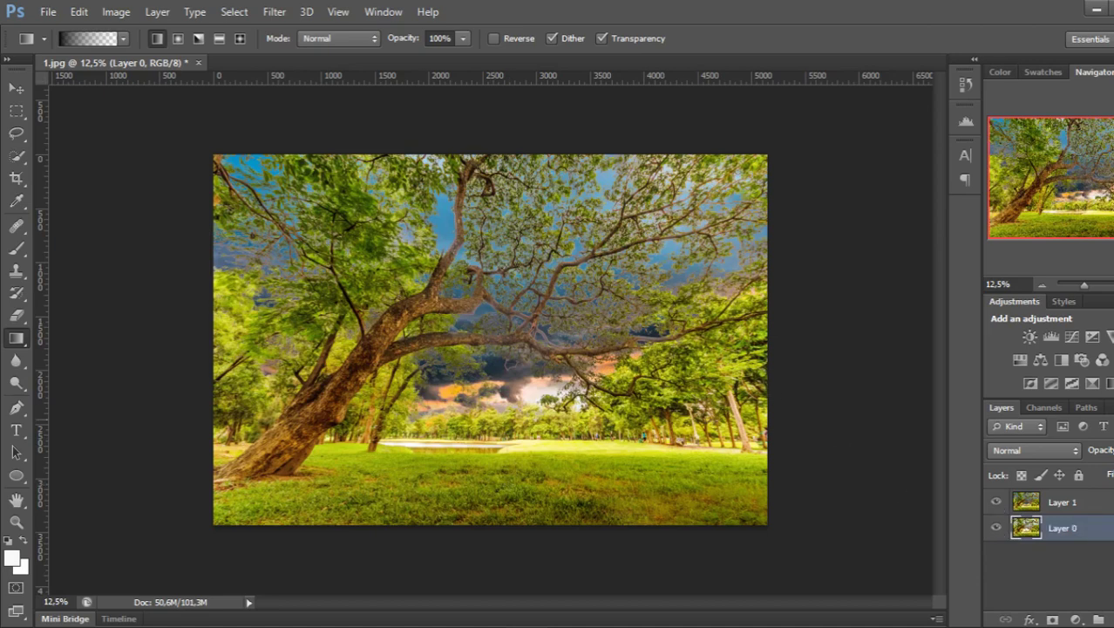
click(1025, 506)
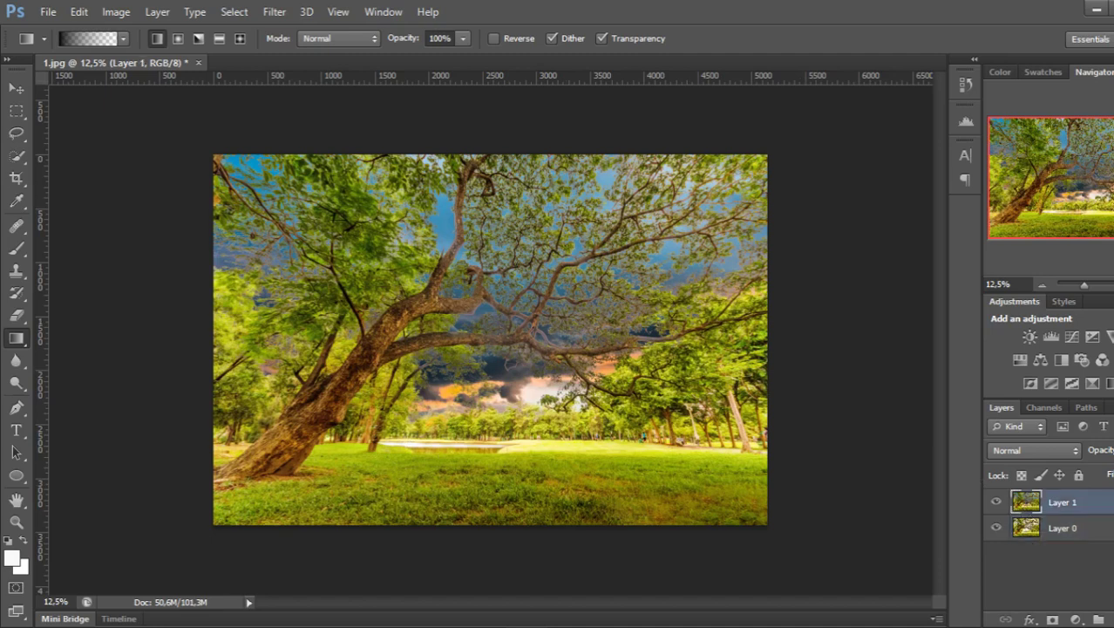
key(Delete)
click(583, 246)
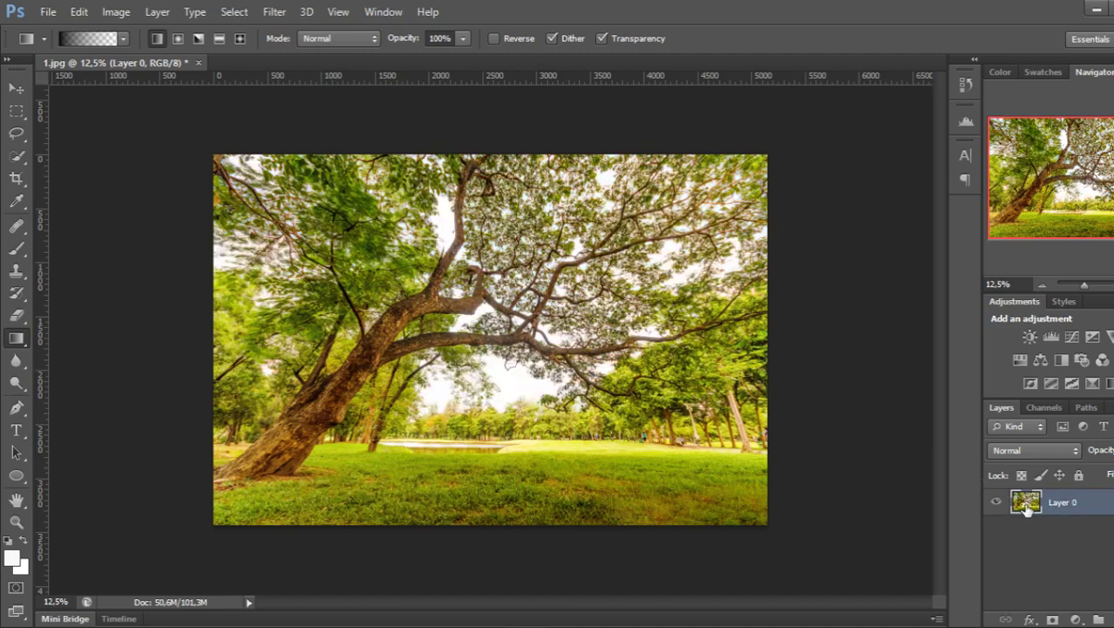
key(ctrl+j)
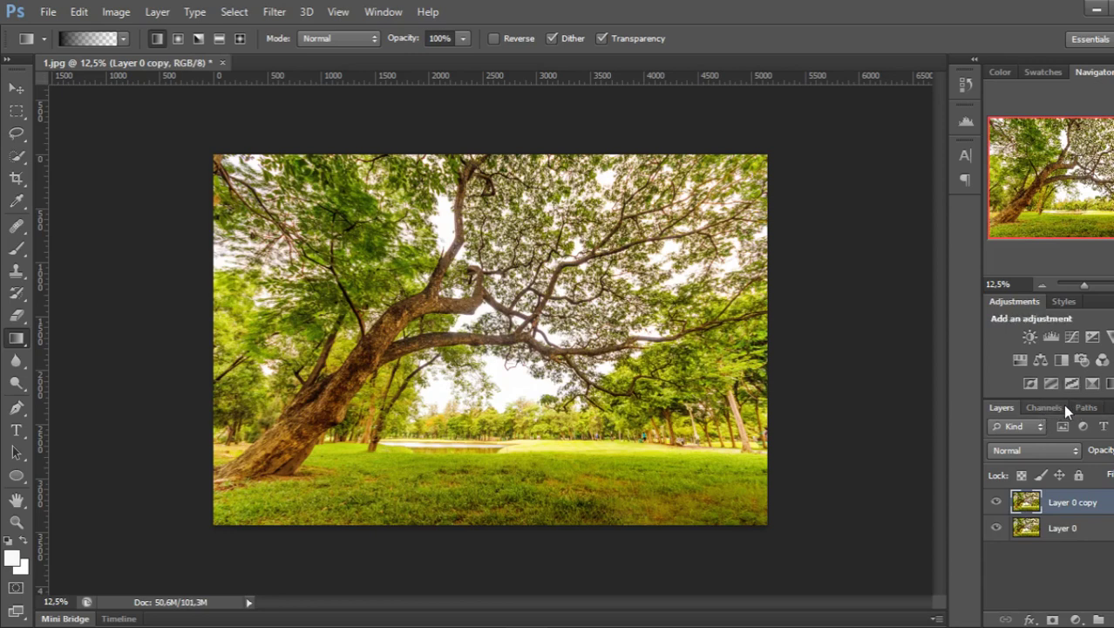
- Open the Window menu to get to the Channels panel
click(377, 16)
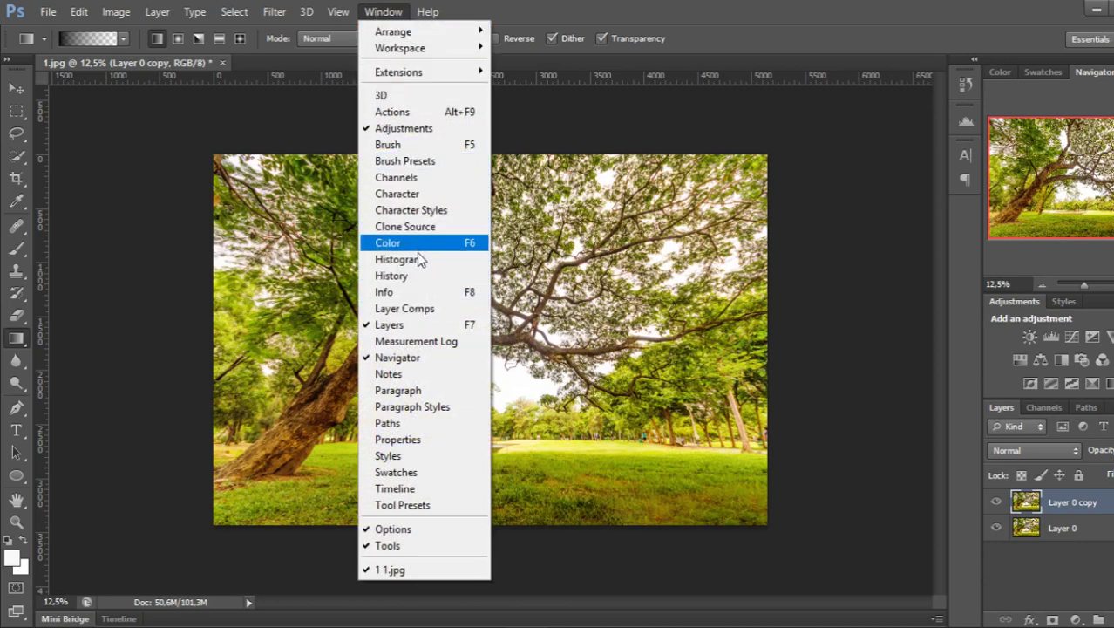
- Show the Channels panel and view Red, Green, Blue, then Green alone
click(403, 179)
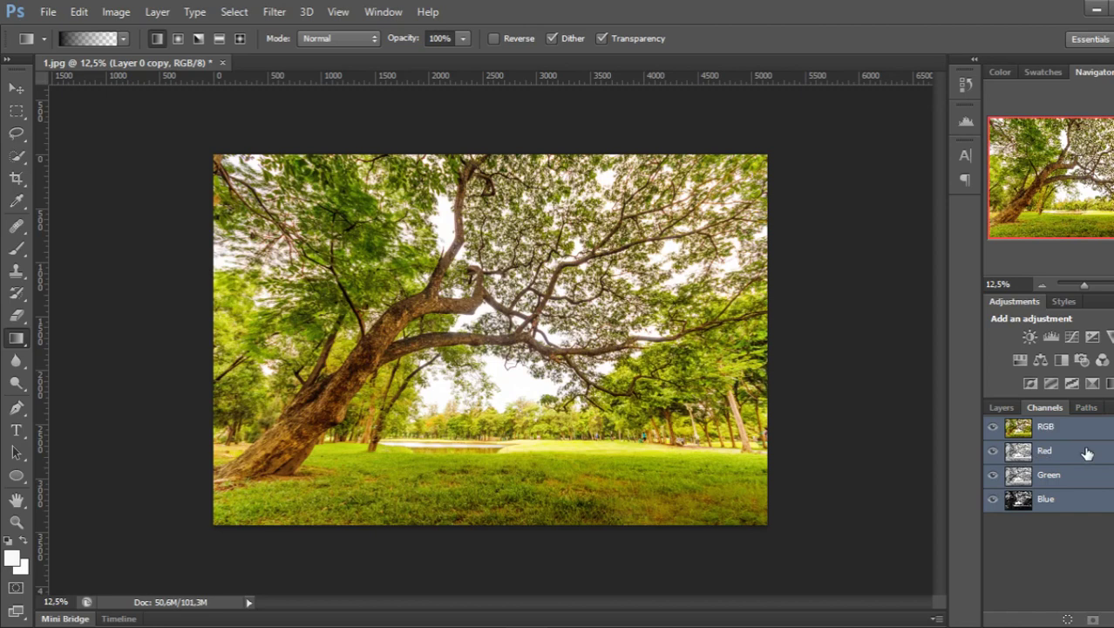
click(1062, 452)
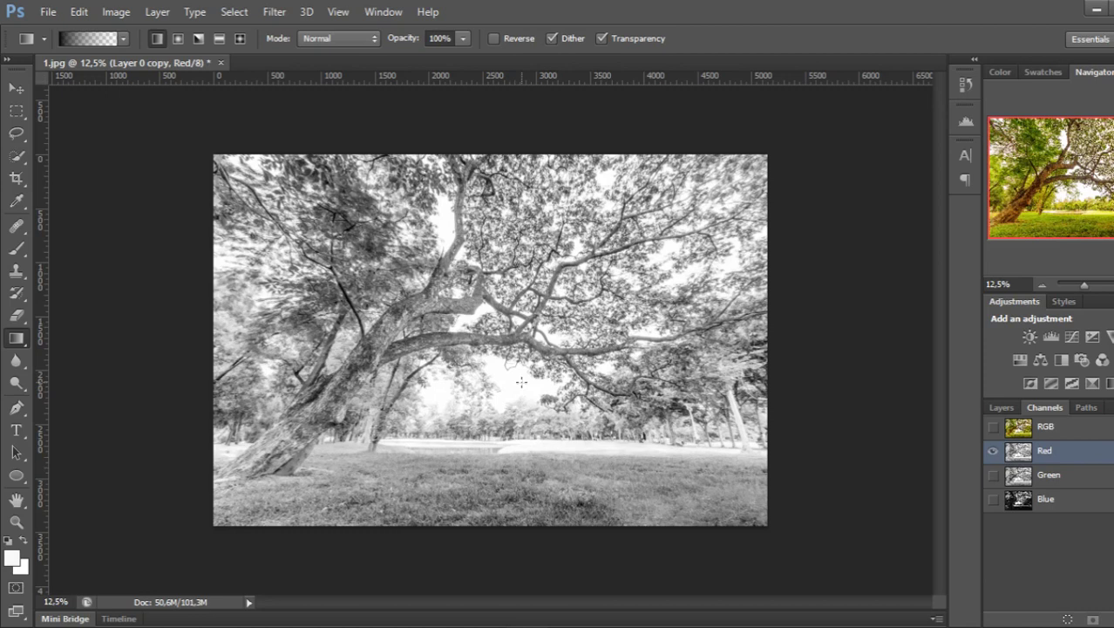
click(1038, 475)
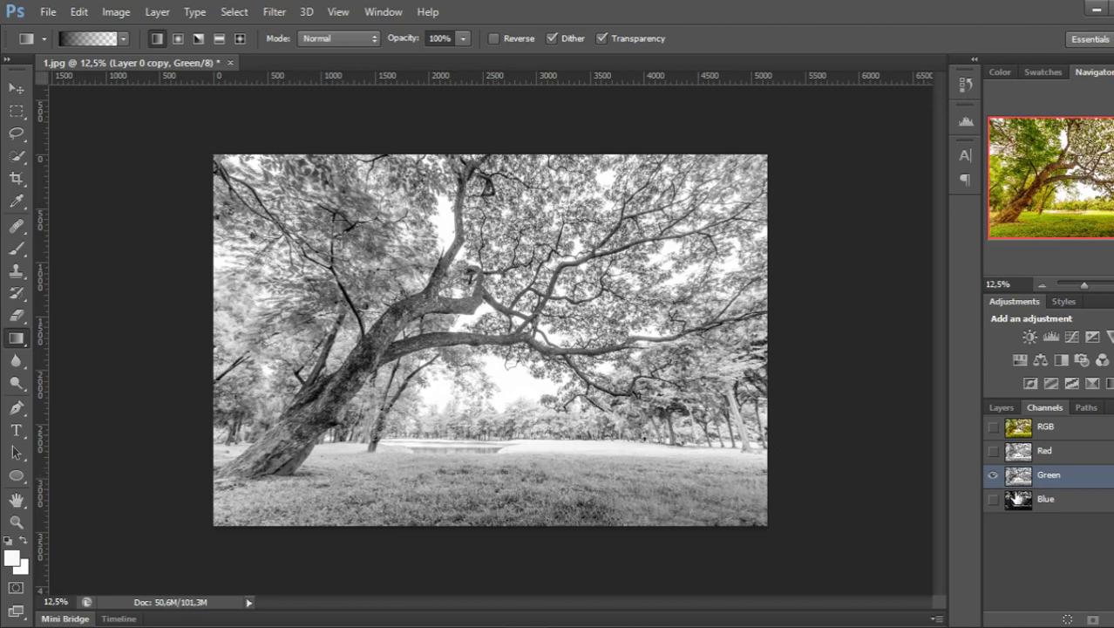
click(1027, 501)
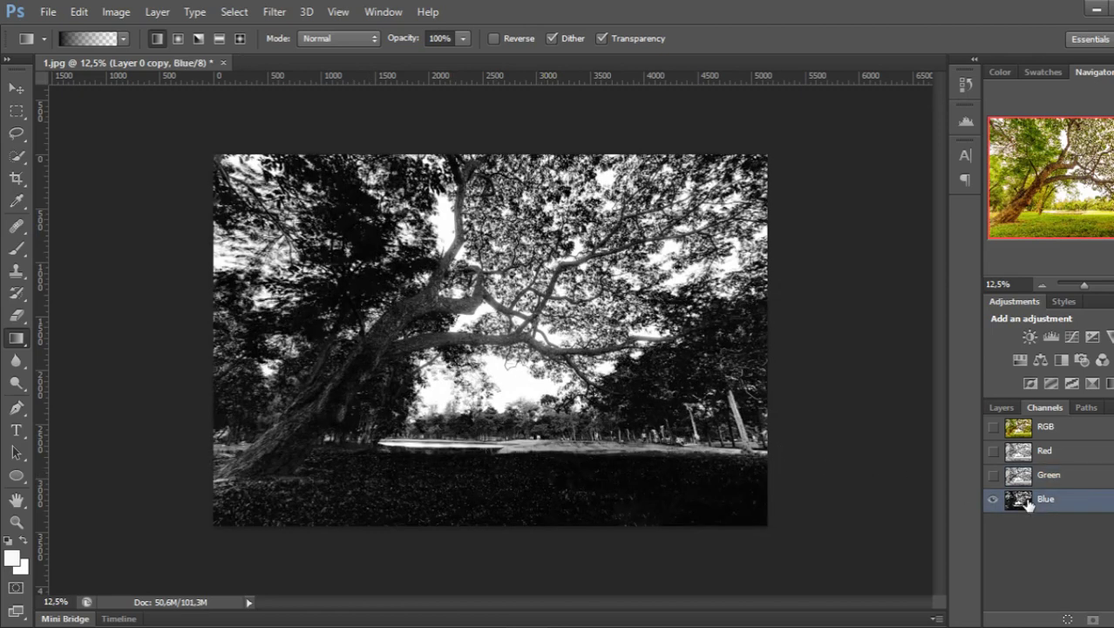
click(1020, 476)
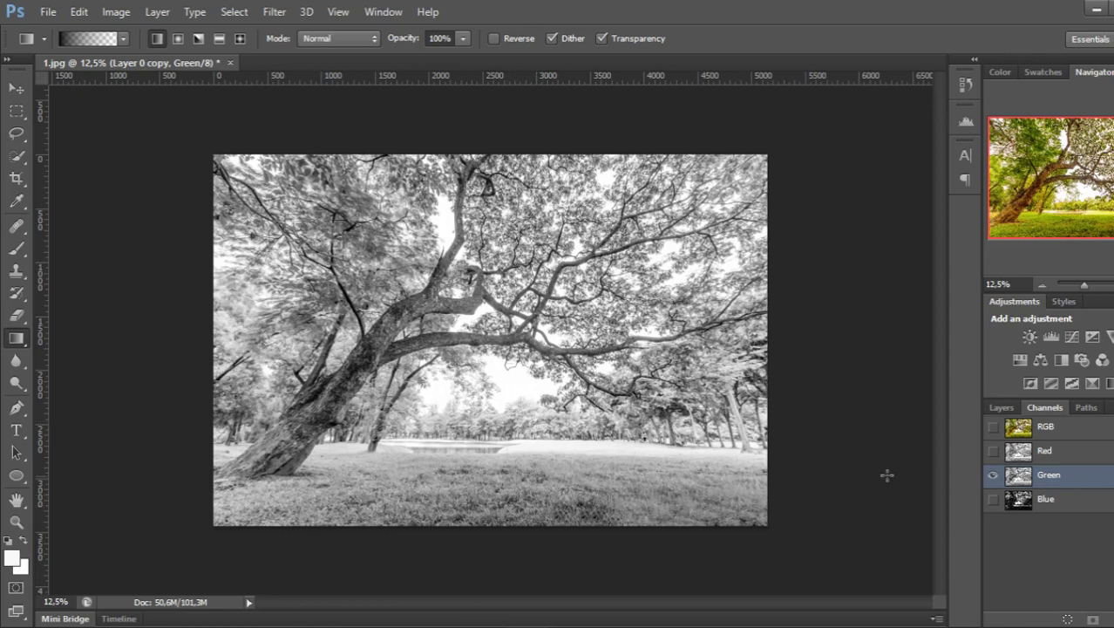
- Display the Blue channel alone in grayscale
click(1031, 502)
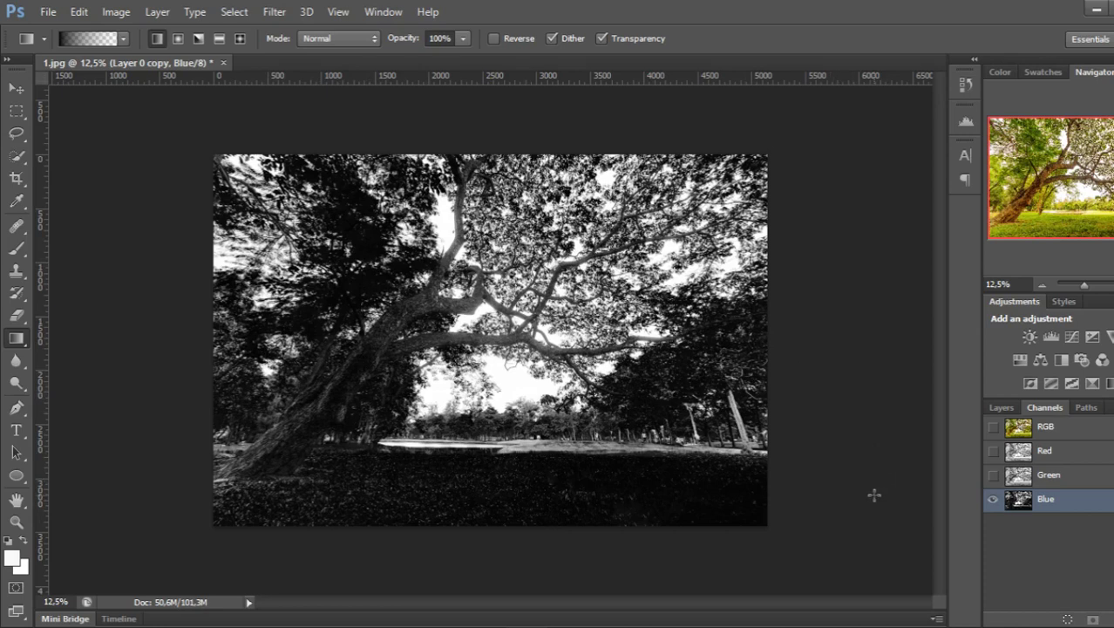
- Load the Blue channel as a selection, save it as Alpha 1, and deselect
ctrl+click(1020, 504)
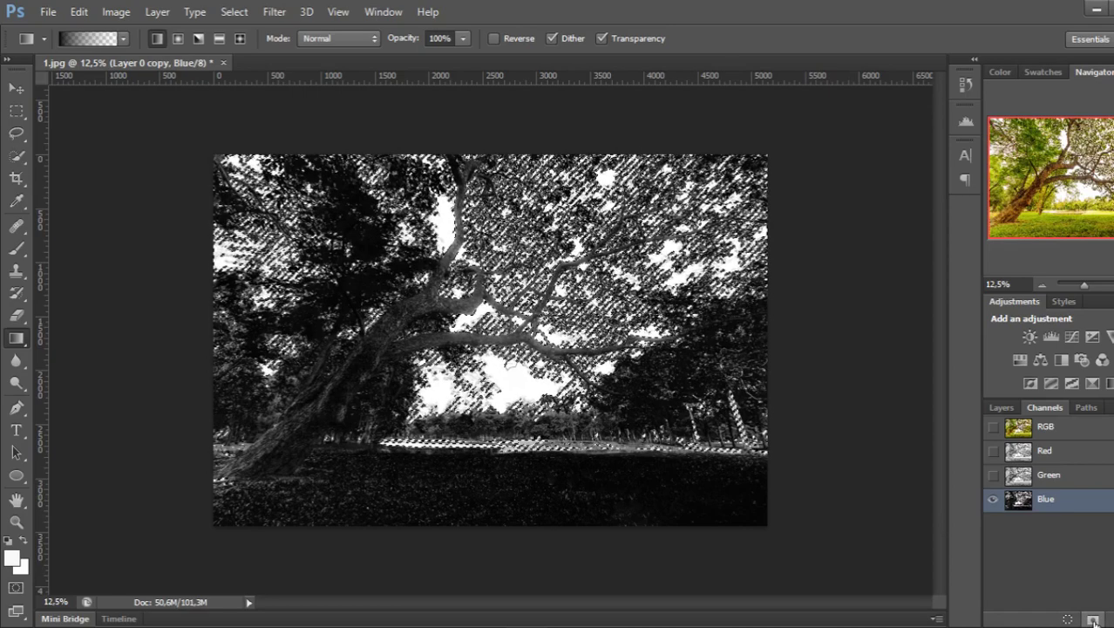
click(1095, 620)
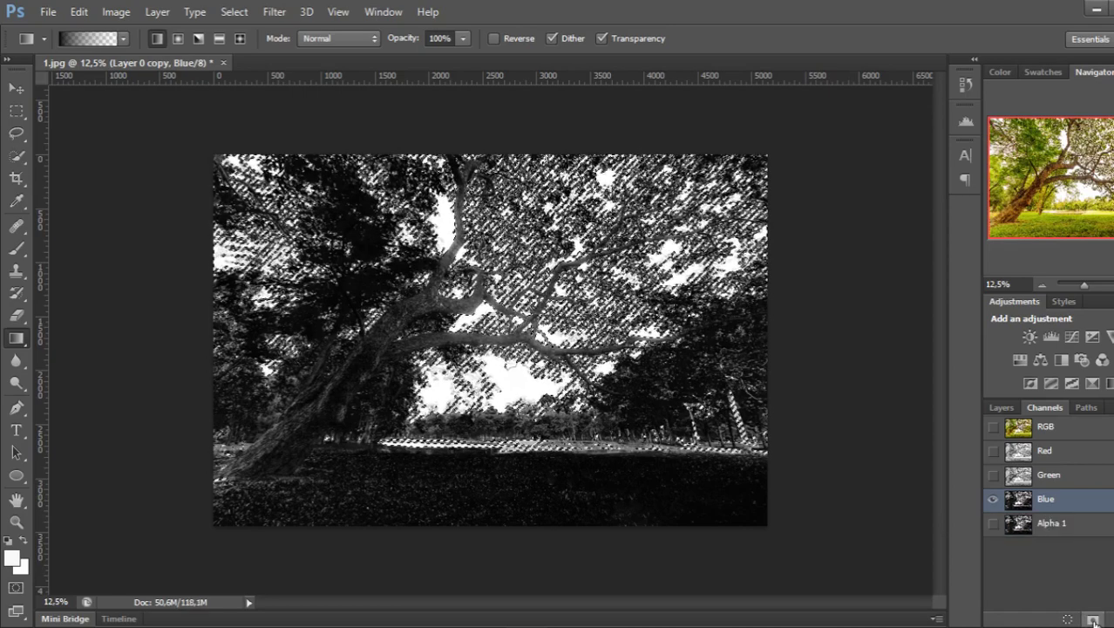
click(1031, 529)
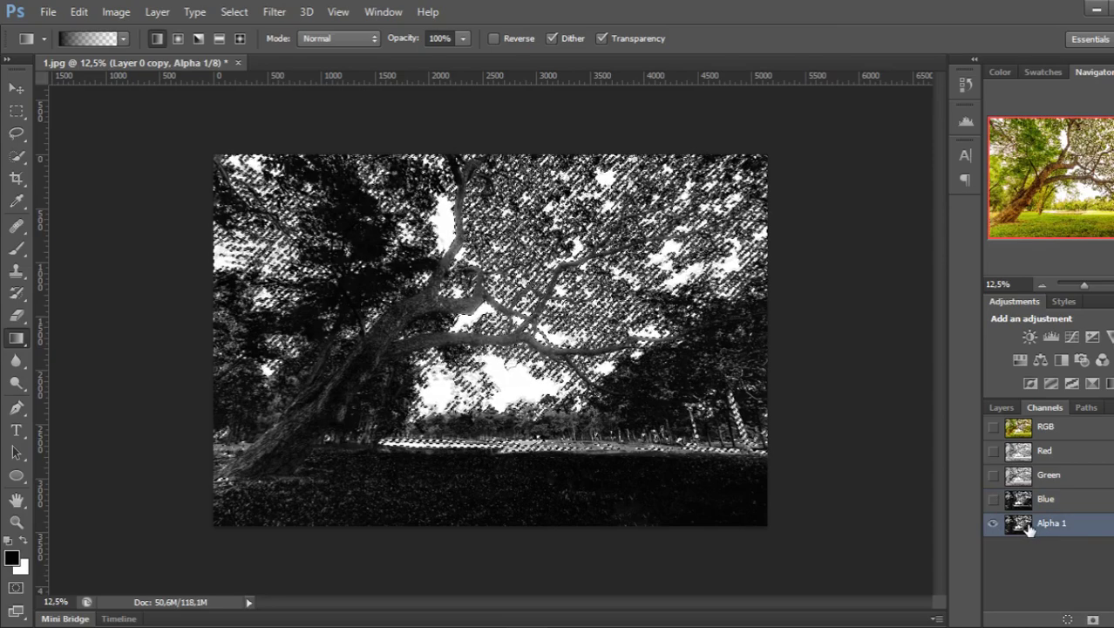
click(21, 131)
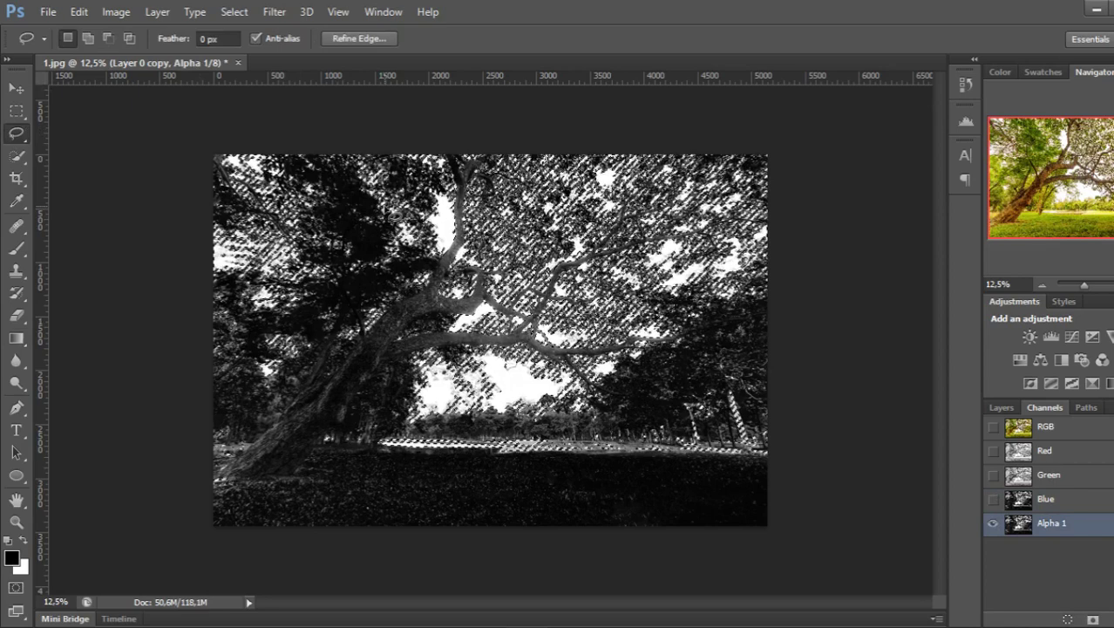
key(ctrl+d)
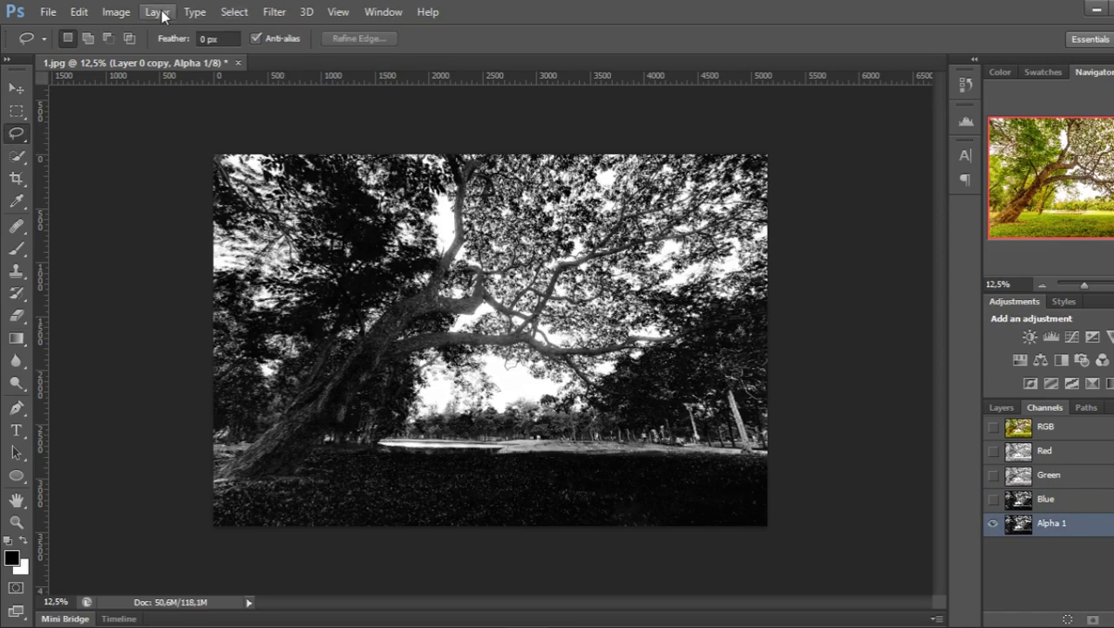
- Open Levels on the Alpha 1 channel and move the dialog beside the image
click(132, 13)
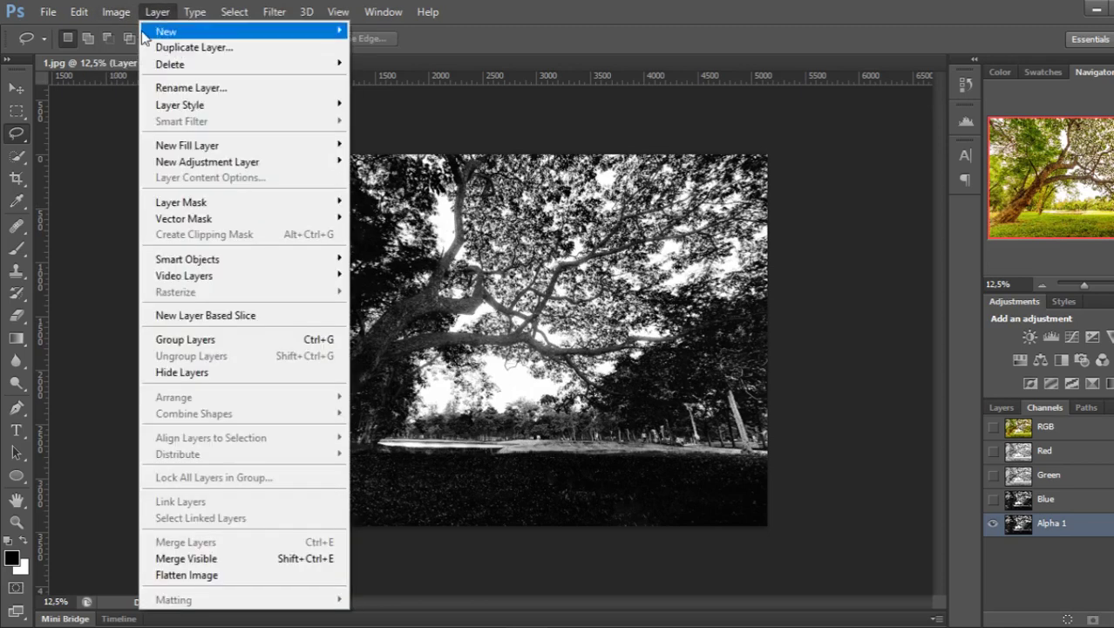
mouse_move(141, 56)
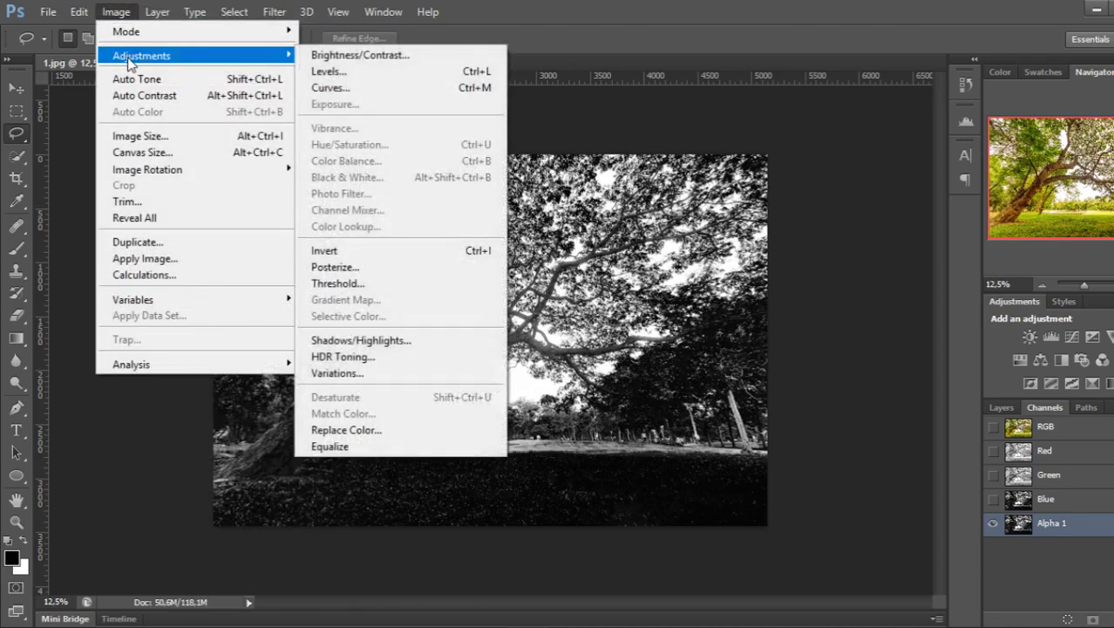
click(319, 75)
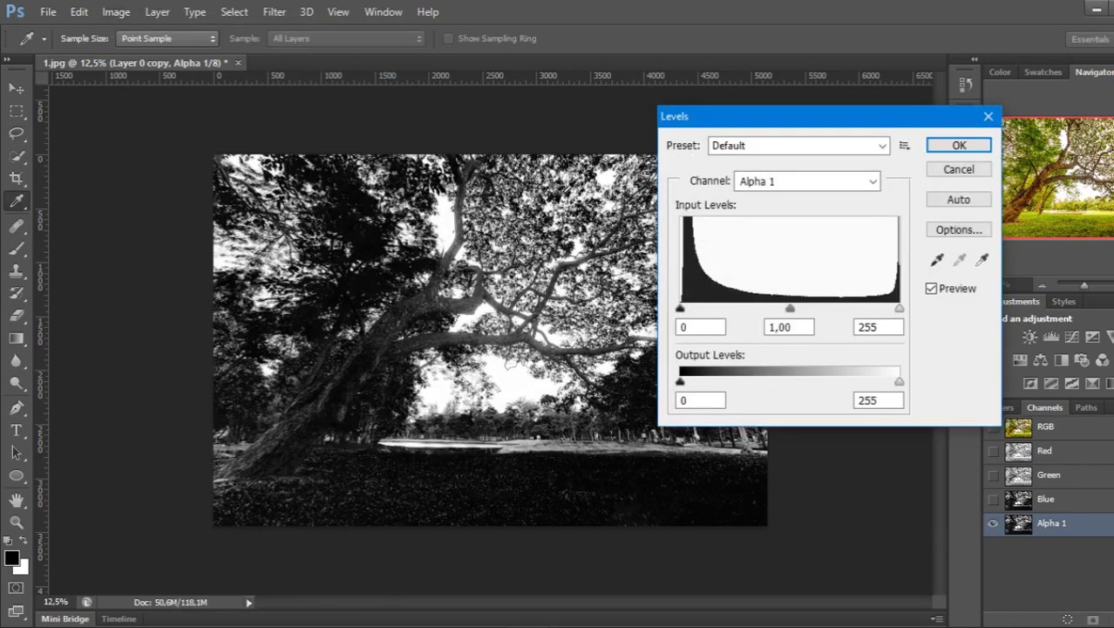
drag(764, 124, 892, 108)
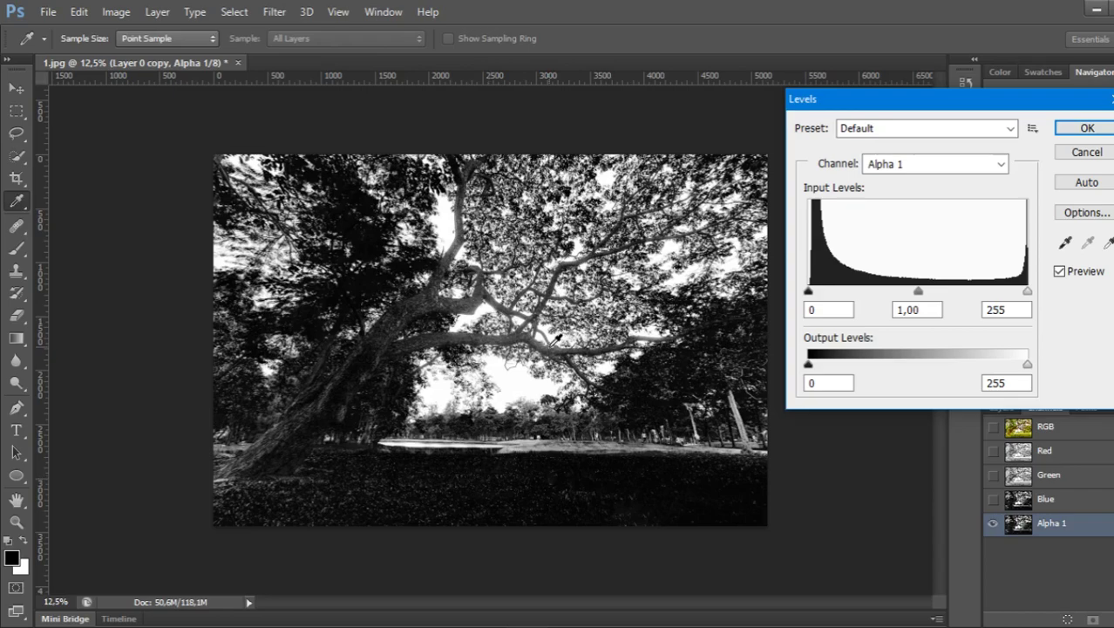
- Zoom into the Alpha 1 channel to 100%, then back out to 66.7%
scroll(554, 338, up, 1)
scroll(554, 339, up, 1)
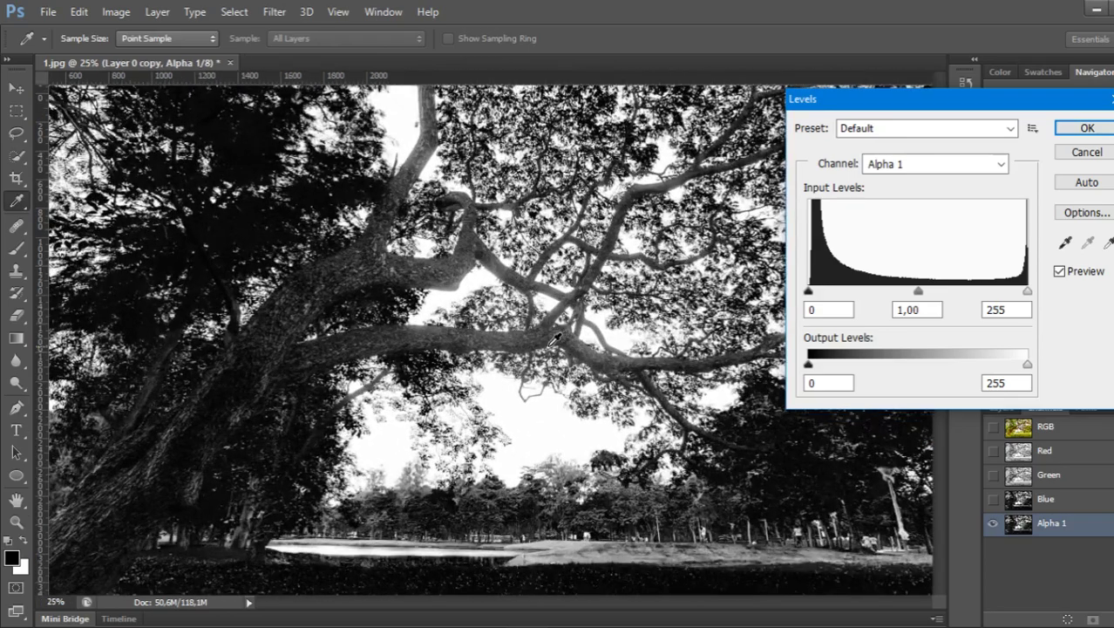
scroll(554, 338, up, 1)
scroll(555, 338, up, 1)
scroll(554, 338, up, 1)
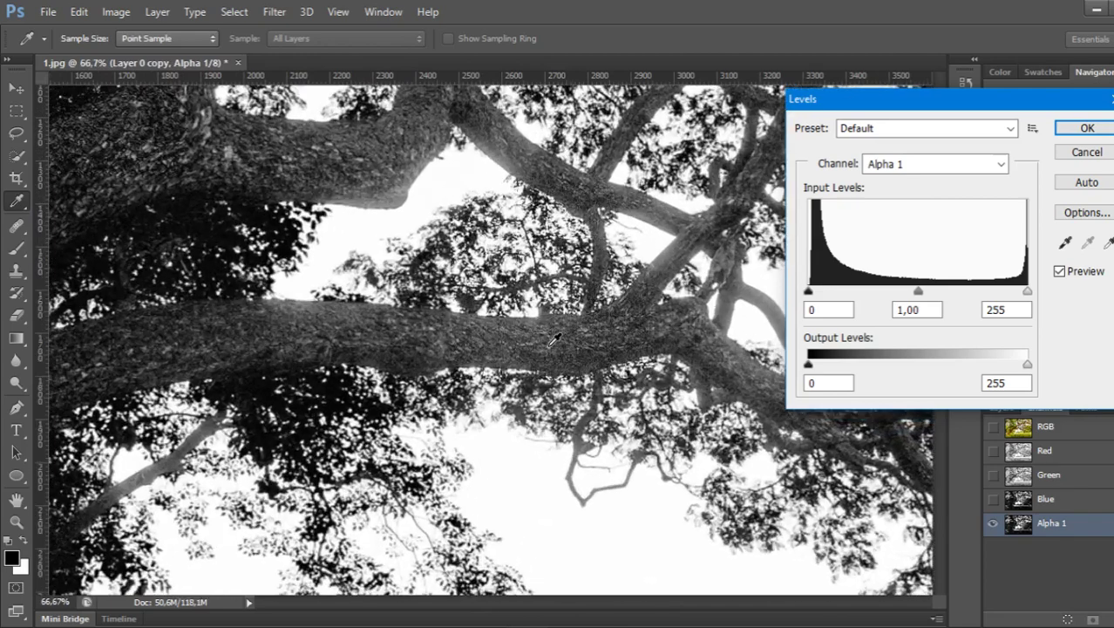
scroll(554, 338, up, 1)
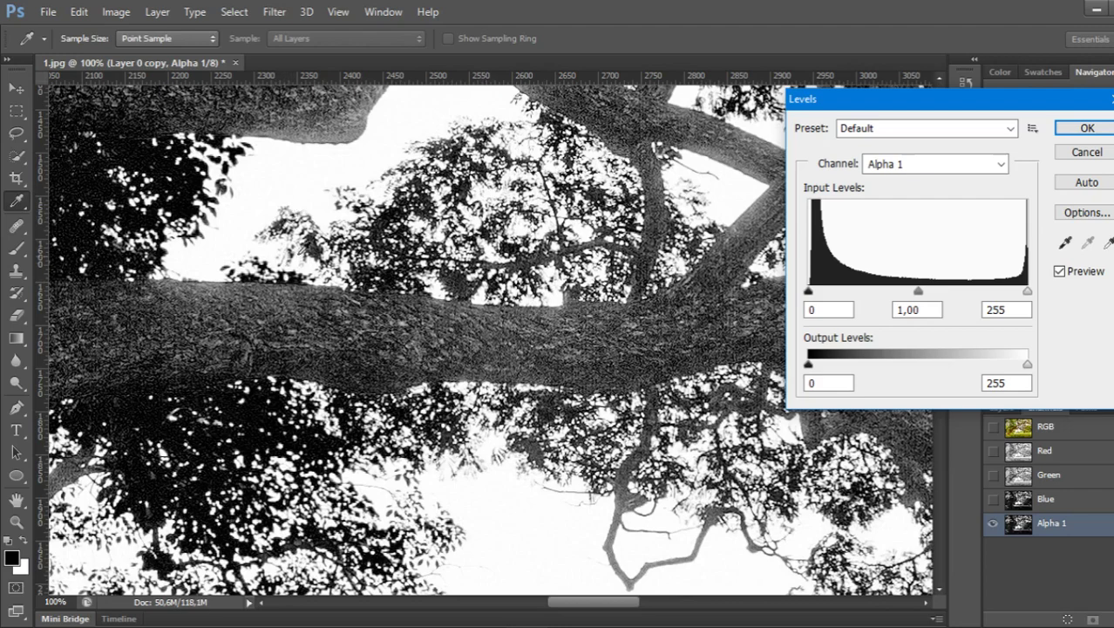
key(ctrl+minus)
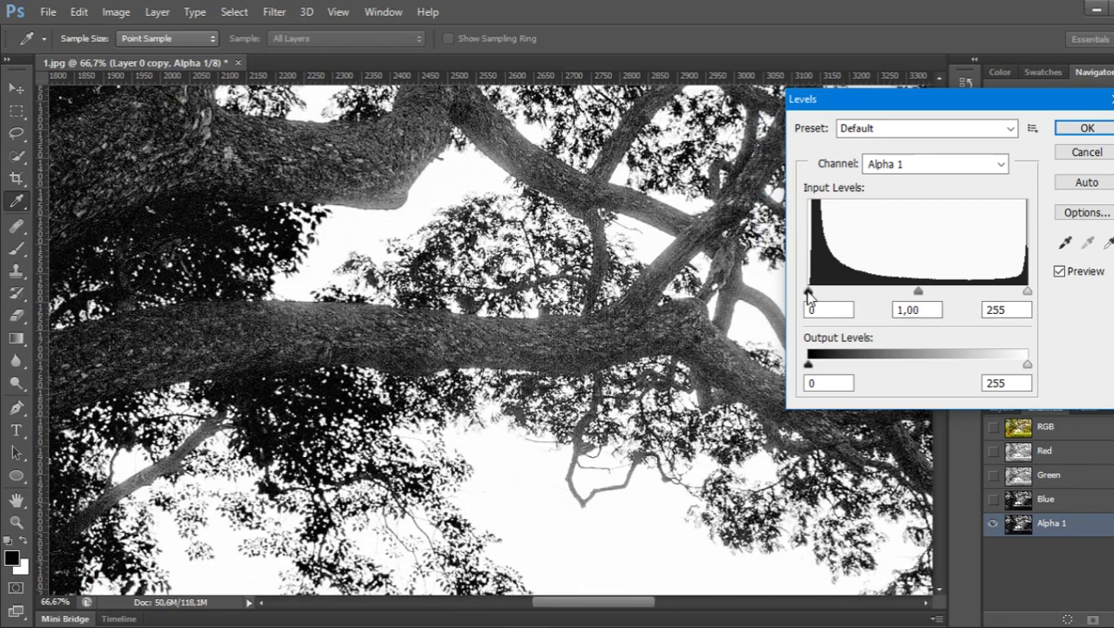
- Set the Alpha 1 Levels black input to 80 and white input to 204
drag(809, 293, 834, 293)
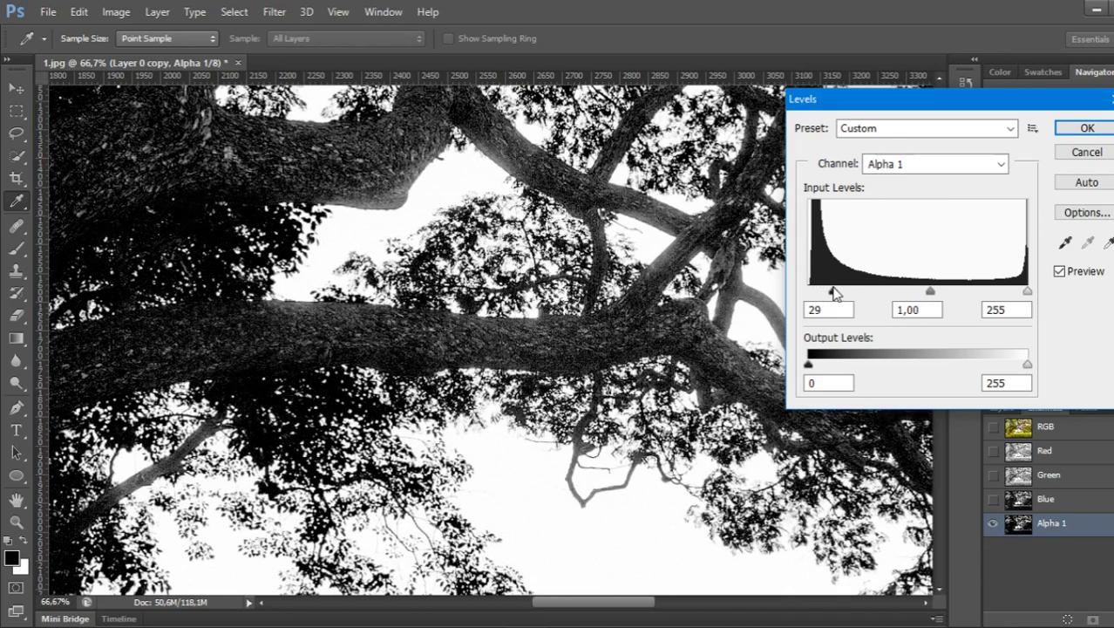
drag(834, 293, 844, 291)
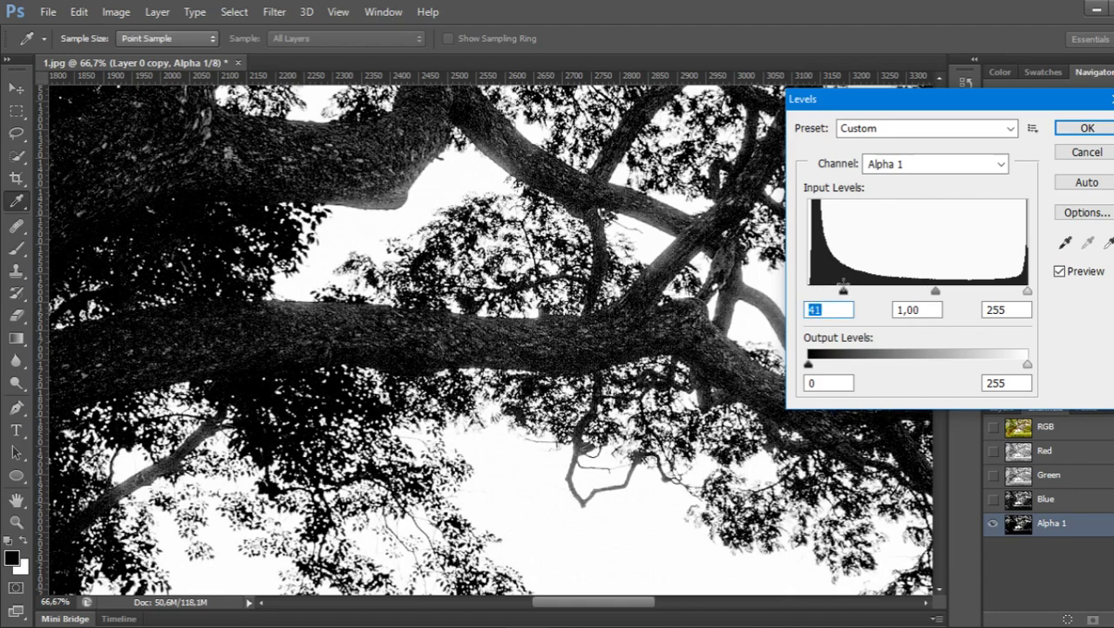
mouse_move(844, 291)
mouse_down()
mouse_move(907, 294)
mouse_move(864, 294)
mouse_move(880, 296)
mouse_up()
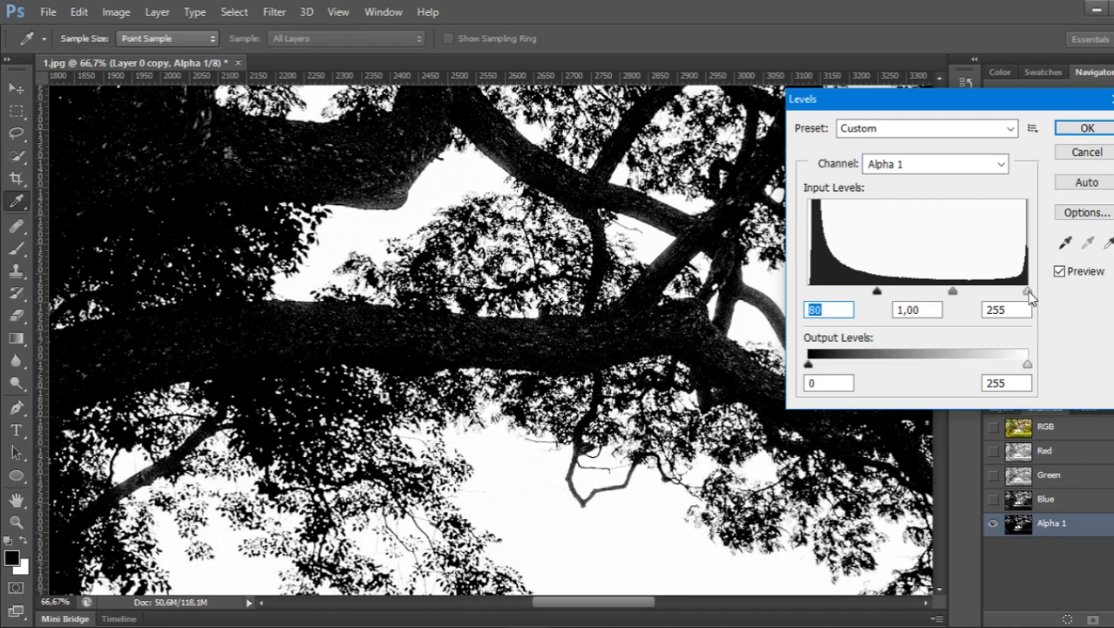
mouse_move(1028, 291)
mouse_down()
mouse_move(900, 292)
mouse_move(1036, 297)
mouse_move(985, 291)
mouse_up()
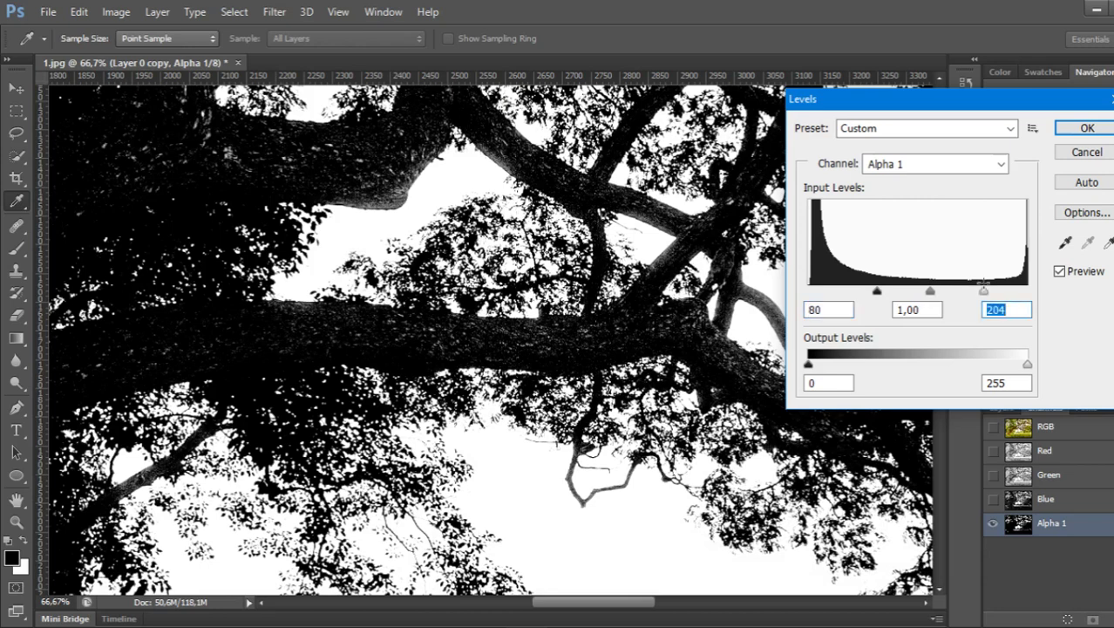
- Toggle Preview to compare before and after, then apply the Levels adjustment
mouse_move(942, 92)
mouse_down()
mouse_move(908, 83)
mouse_move(872, 92)
mouse_up()
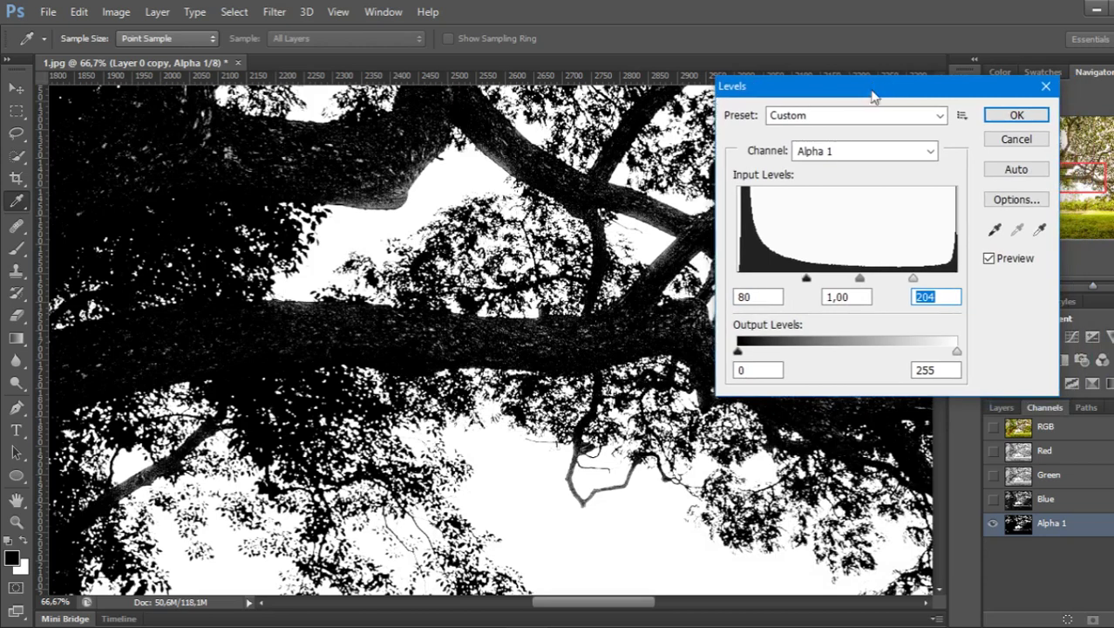
click(1014, 261)
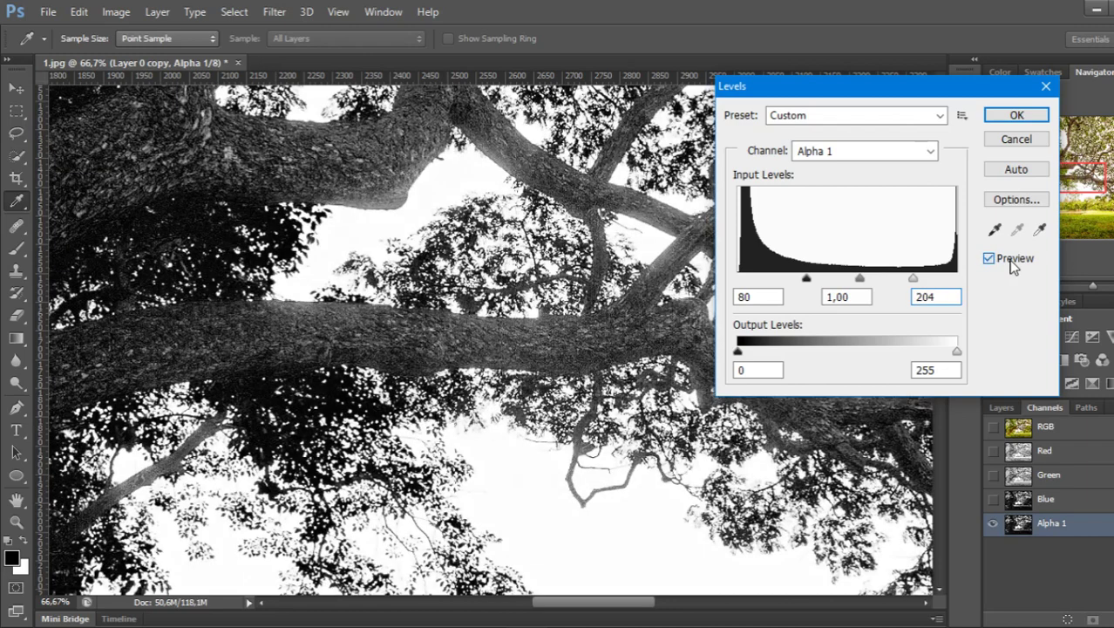
click(1012, 264)
click(1013, 263)
click(1012, 264)
click(1012, 265)
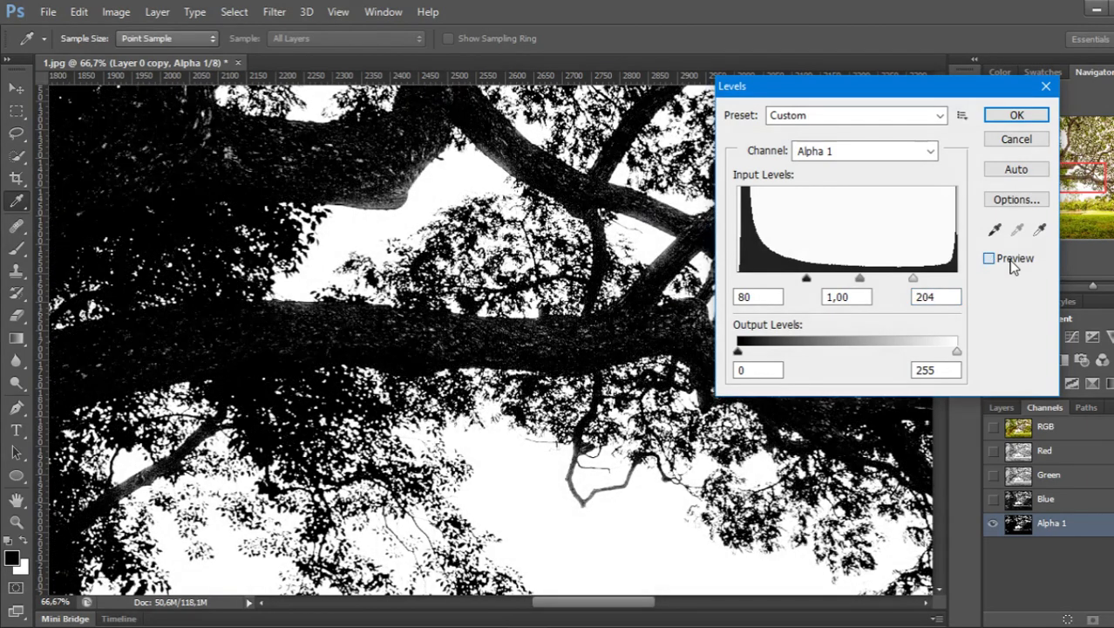
click(1011, 260)
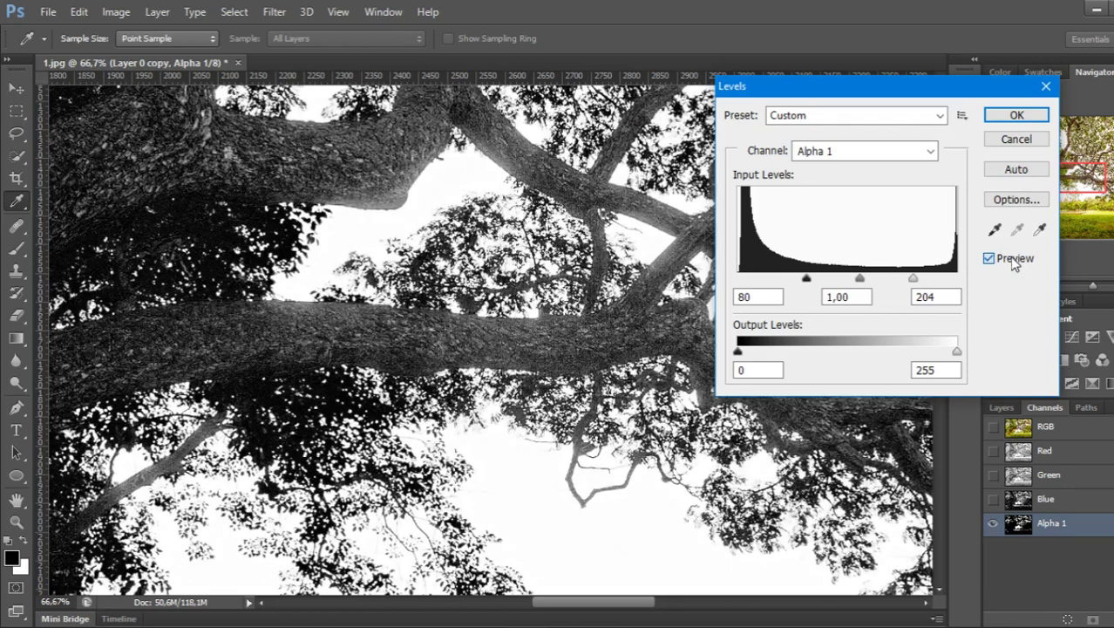
click(1009, 121)
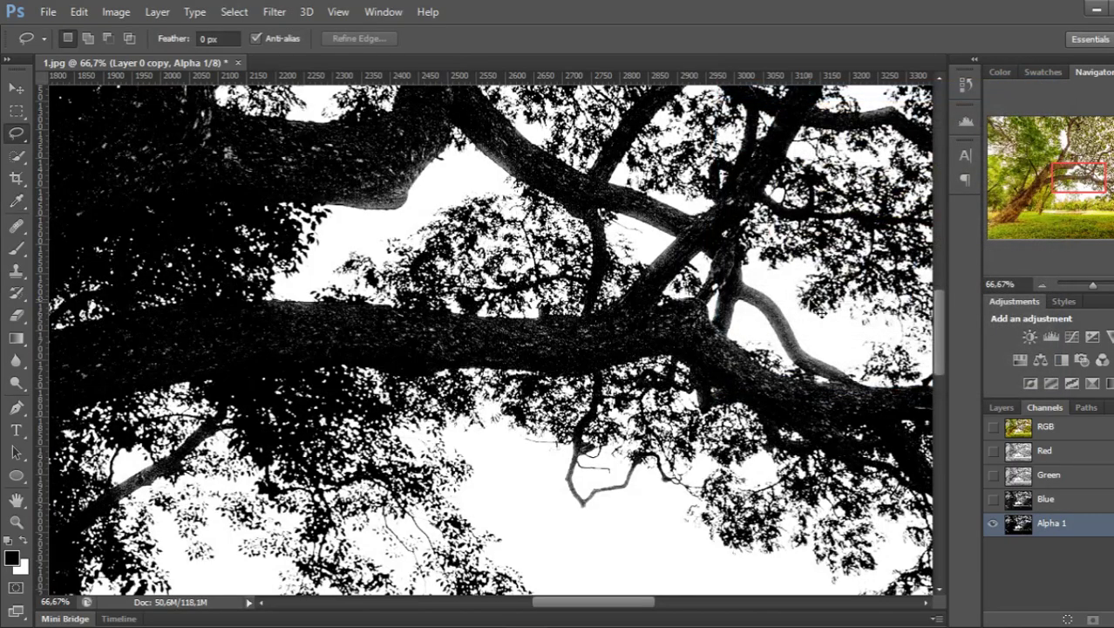
- Zoom out, pick the Brush, select Layer 0 copy, and return to the Alpha 1 channel
key(ctrl+minus)
key(ctrl+minus)
key(ctrl+minus)
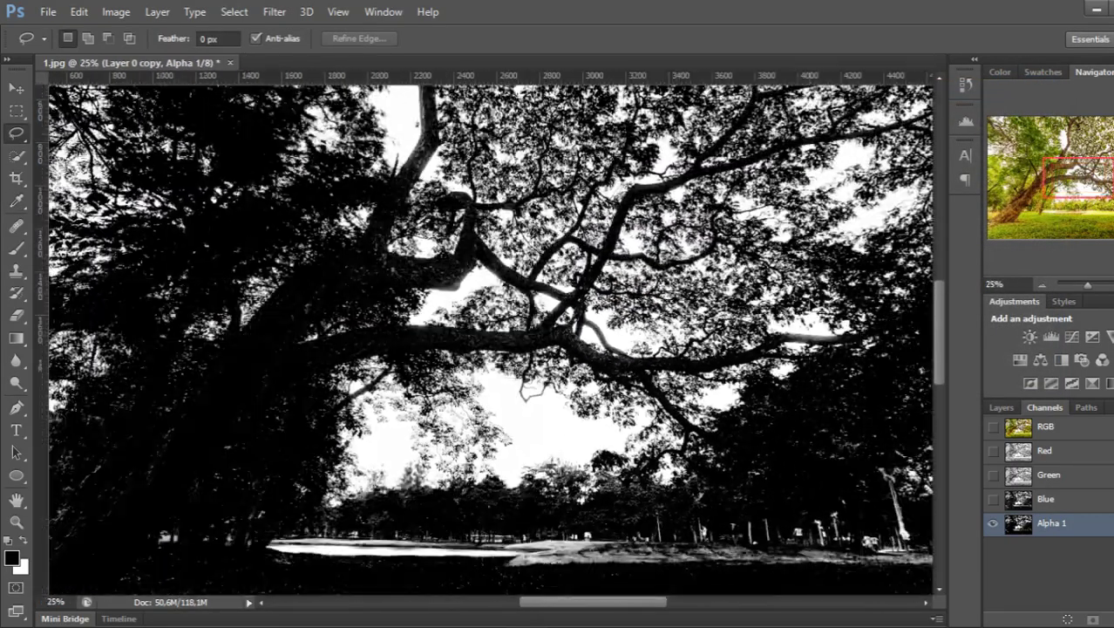
key(ctrl+minus)
key(ctrl+minus)
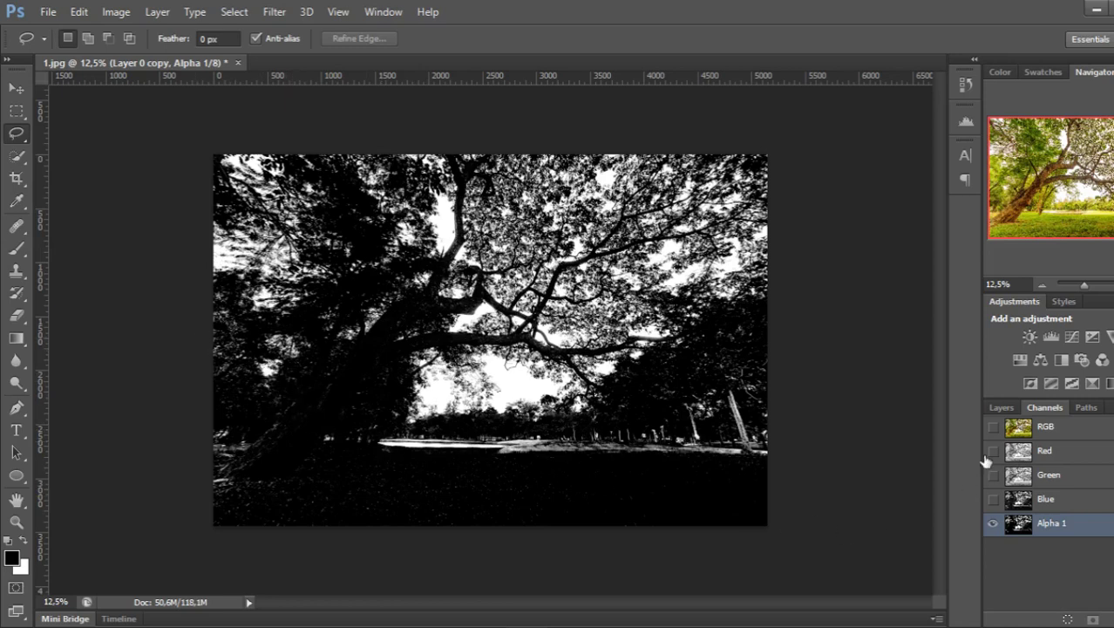
click(999, 410)
click(1026, 528)
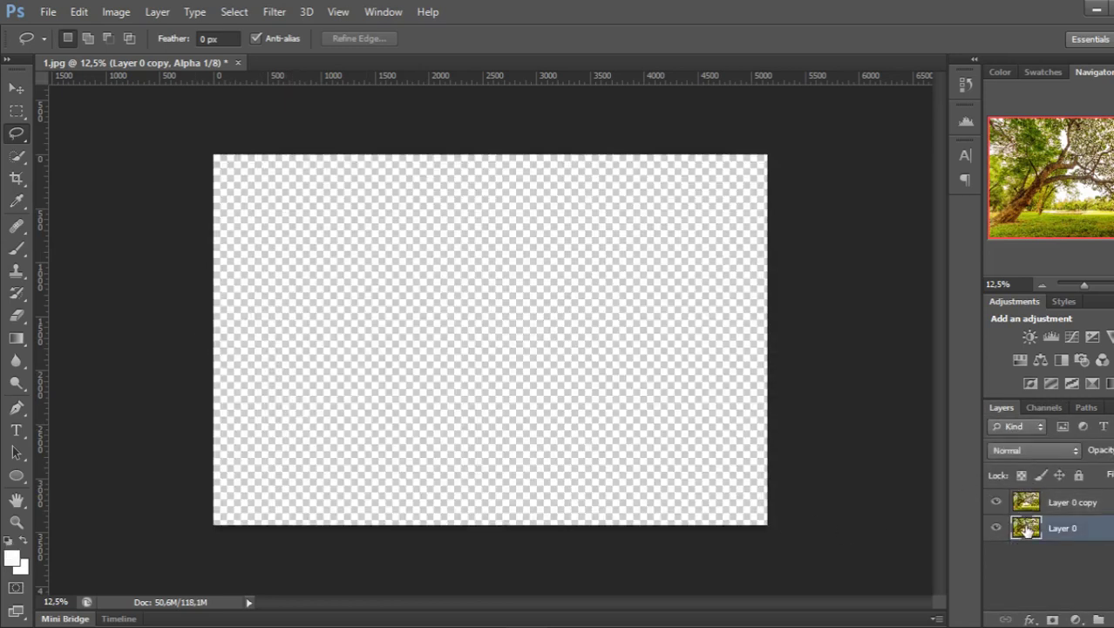
key(b)
key(ctrl+plus)
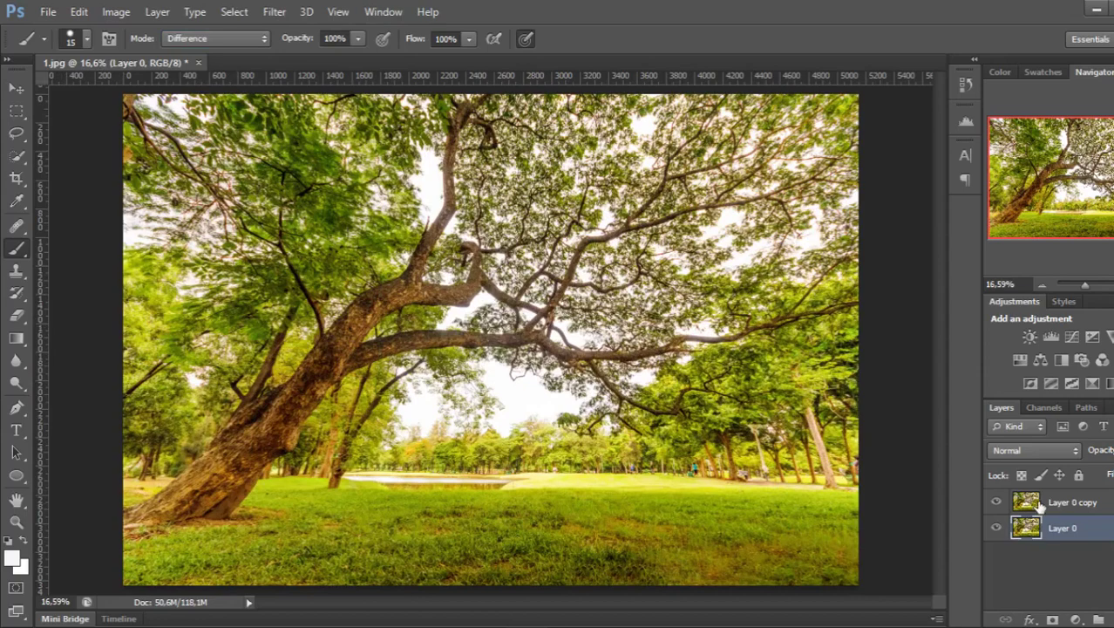
click(1035, 504)
click(1043, 408)
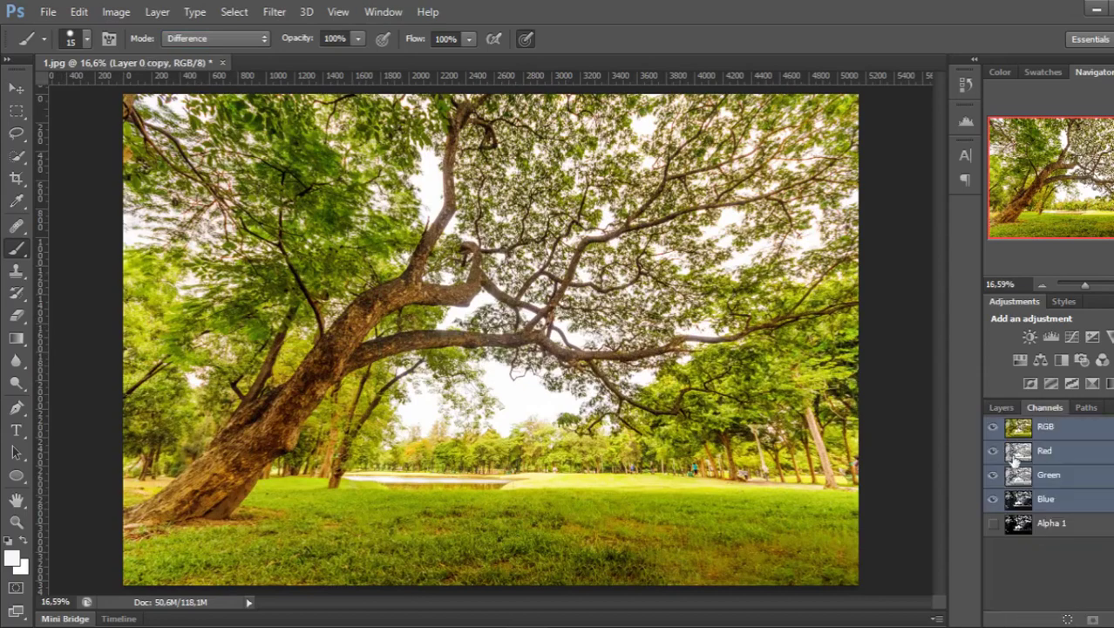
click(1025, 525)
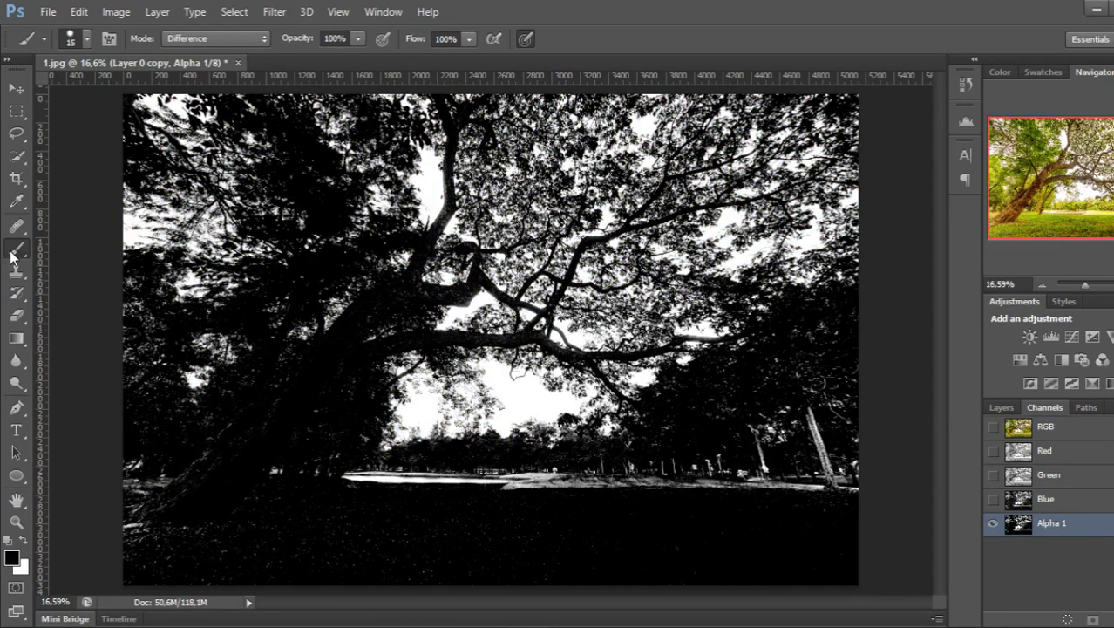
- Make white the foreground colour and set the brush to Overlay mode at 41 px
click(23, 542)
click(235, 40)
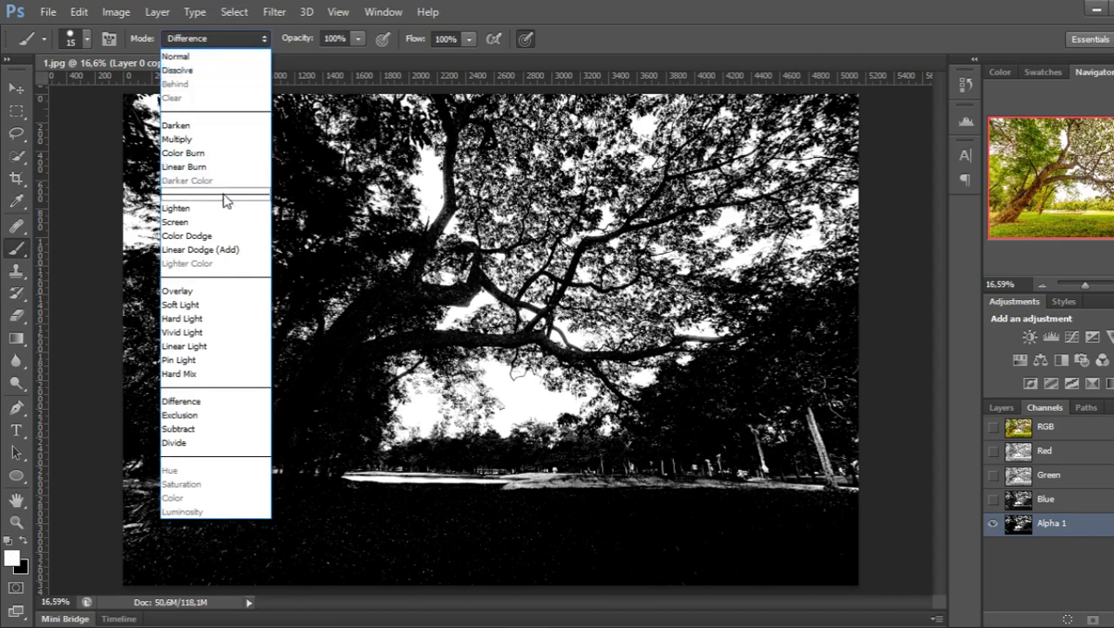
click(214, 296)
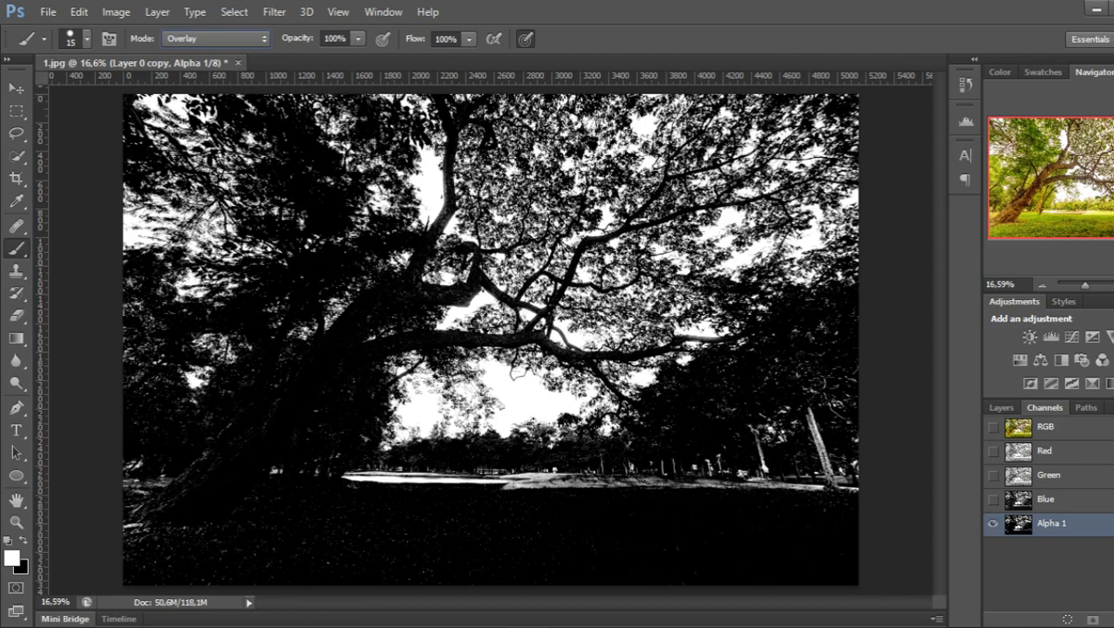
click(86, 39)
click(61, 94)
key(Return)
- Resize the brush to 175 px with the bracket keys and swap colours so black is foreground
key(bracketright)
key(bracketright)
key(bracketright)
key(bracketleft)
key(bracketleft)
key(bracketleft)
key(bracketleft)
key(bracketright)
key(bracketright)
key(bracketright)
click(24, 544)
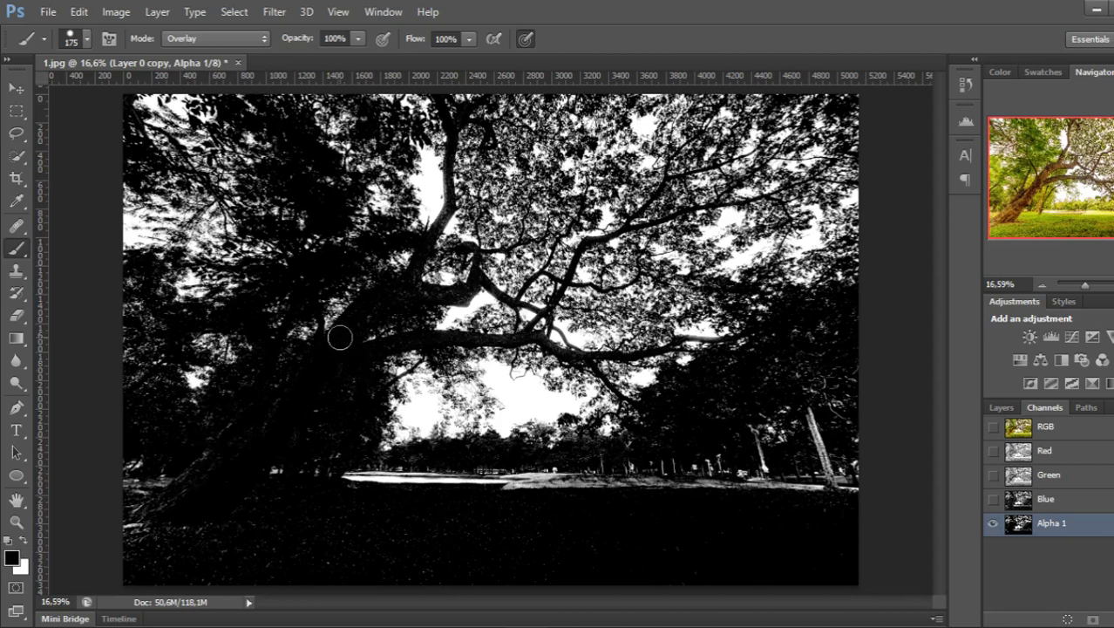
- Brush black Overlay over the lower-left trees on the Alpha 1 mask
click(1003, 407)
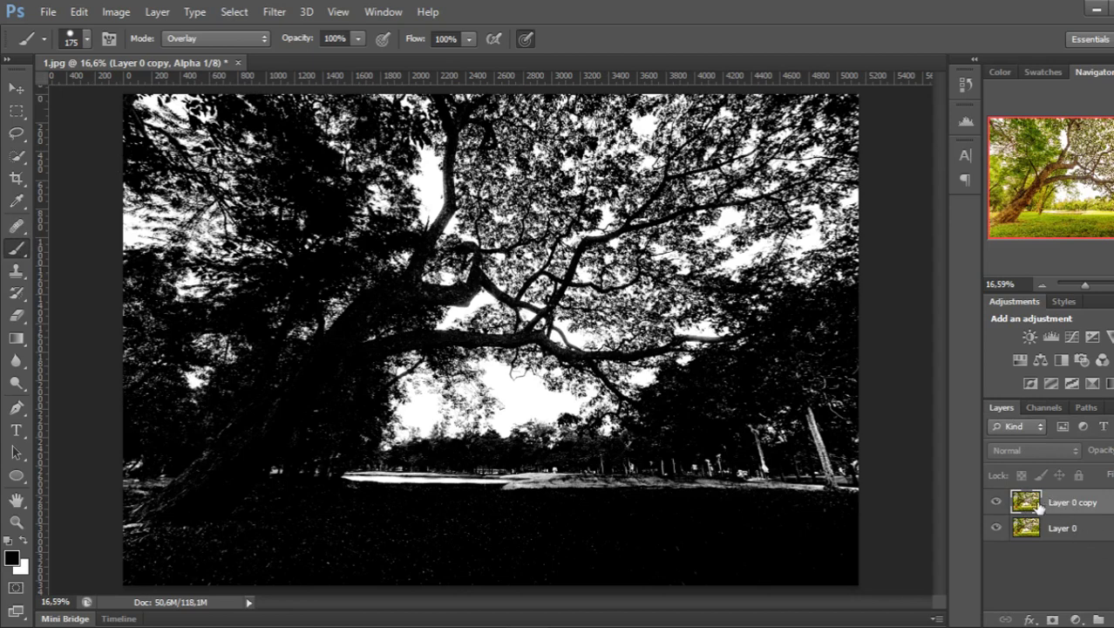
click(1044, 408)
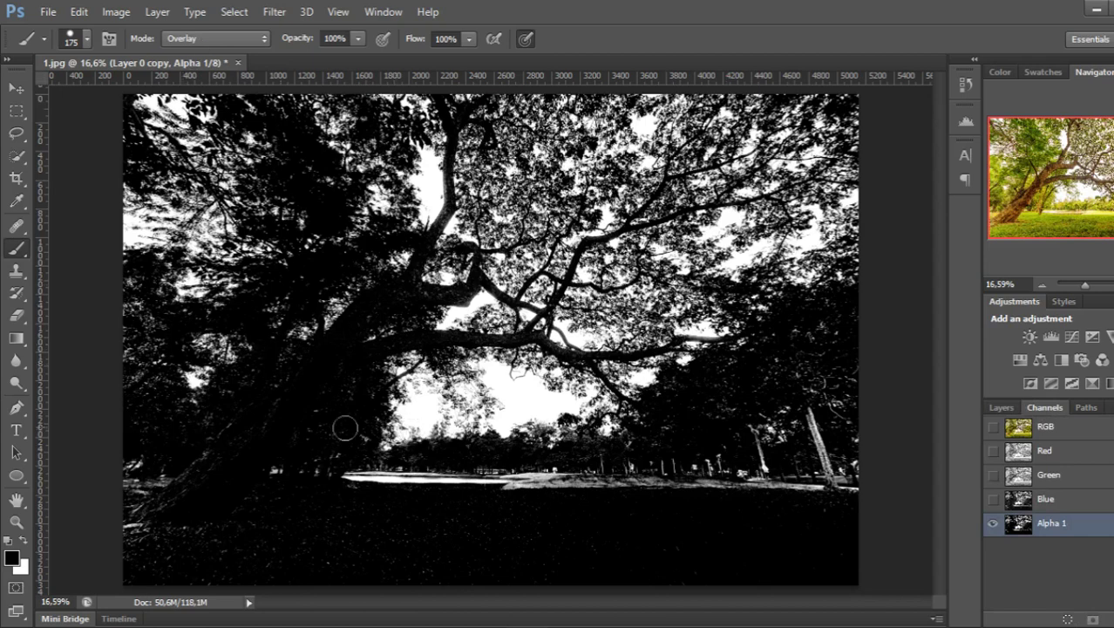
mouse_move(153, 533)
mouse_down()
mouse_move(140, 422)
mouse_move(125, 514)
mouse_move(144, 540)
mouse_move(222, 458)
mouse_move(240, 412)
mouse_move(224, 472)
mouse_move(281, 440)
mouse_move(376, 436)
mouse_move(390, 391)
mouse_move(331, 378)
mouse_move(346, 338)
mouse_move(336, 341)
mouse_move(527, 336)
mouse_move(619, 357)
mouse_move(682, 346)
mouse_move(609, 384)
mouse_move(632, 410)
mouse_move(593, 449)
mouse_move(373, 455)
mouse_move(509, 462)
mouse_move(599, 451)
mouse_move(615, 458)
mouse_move(608, 481)
mouse_move(489, 478)
mouse_move(851, 485)
mouse_move(779, 478)
mouse_move(807, 424)
mouse_move(827, 474)
mouse_move(803, 419)
mouse_move(814, 413)
mouse_move(820, 472)
mouse_move(767, 485)
mouse_move(818, 485)
mouse_move(704, 495)
mouse_move(651, 481)
mouse_move(849, 484)
mouse_move(552, 466)
mouse_move(348, 479)
mouse_move(534, 480)
mouse_move(553, 474)
mouse_move(478, 481)
mouse_move(634, 465)
mouse_move(587, 447)
mouse_move(611, 464)
mouse_move(415, 482)
mouse_move(370, 463)
mouse_move(380, 463)
mouse_move(315, 473)
mouse_move(237, 465)
mouse_move(288, 466)
mouse_up()
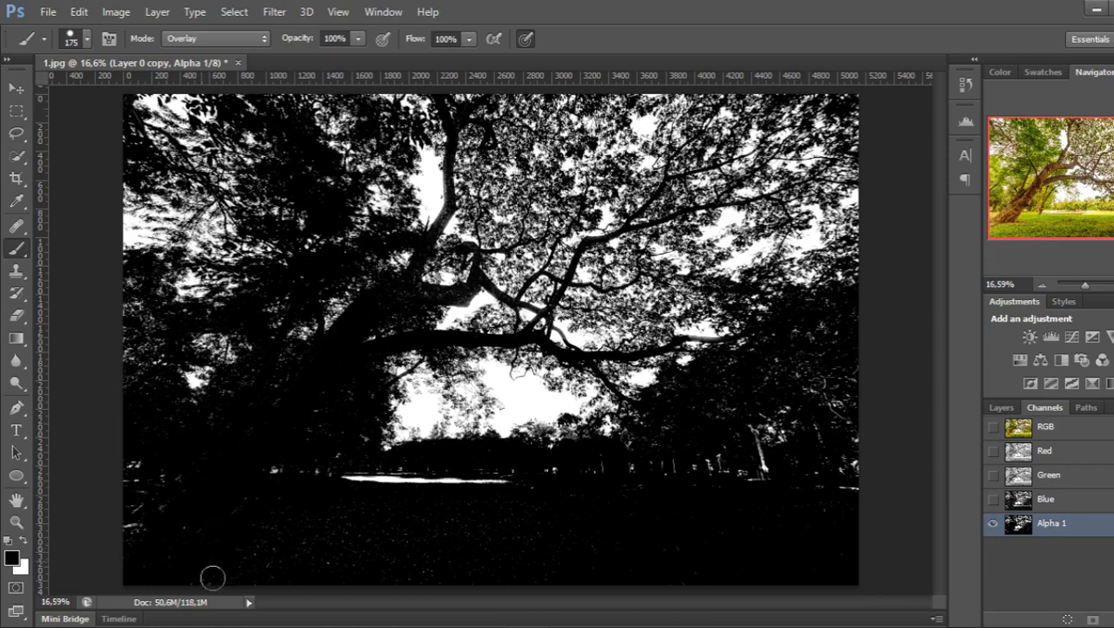
- Lasso-select the ground strip below the treeline in the Alpha 1 mask
click(16, 133)
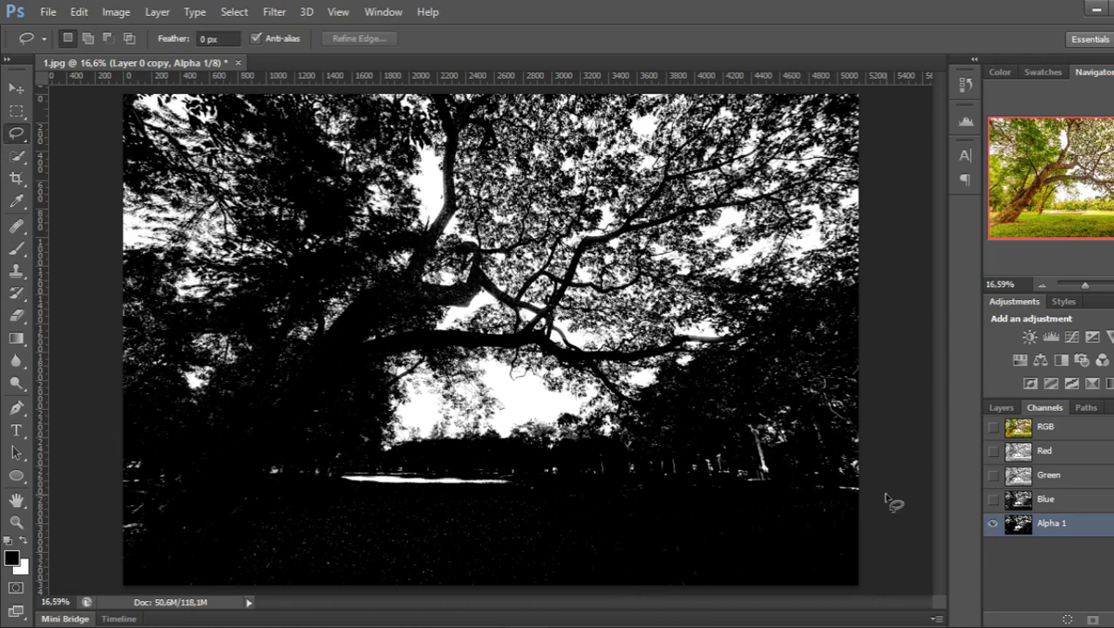
mouse_move(856, 501)
mouse_down()
mouse_move(344, 487)
mouse_move(223, 523)
mouse_move(152, 526)
mouse_move(138, 610)
mouse_move(864, 610)
mouse_up()
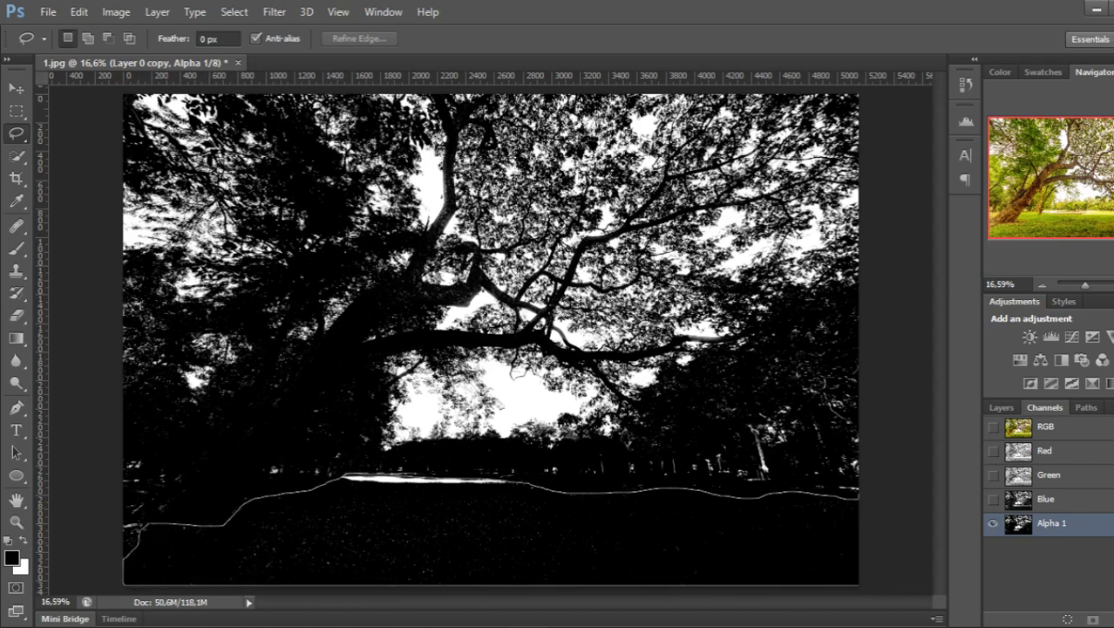
drag(922, 586, 915, 563)
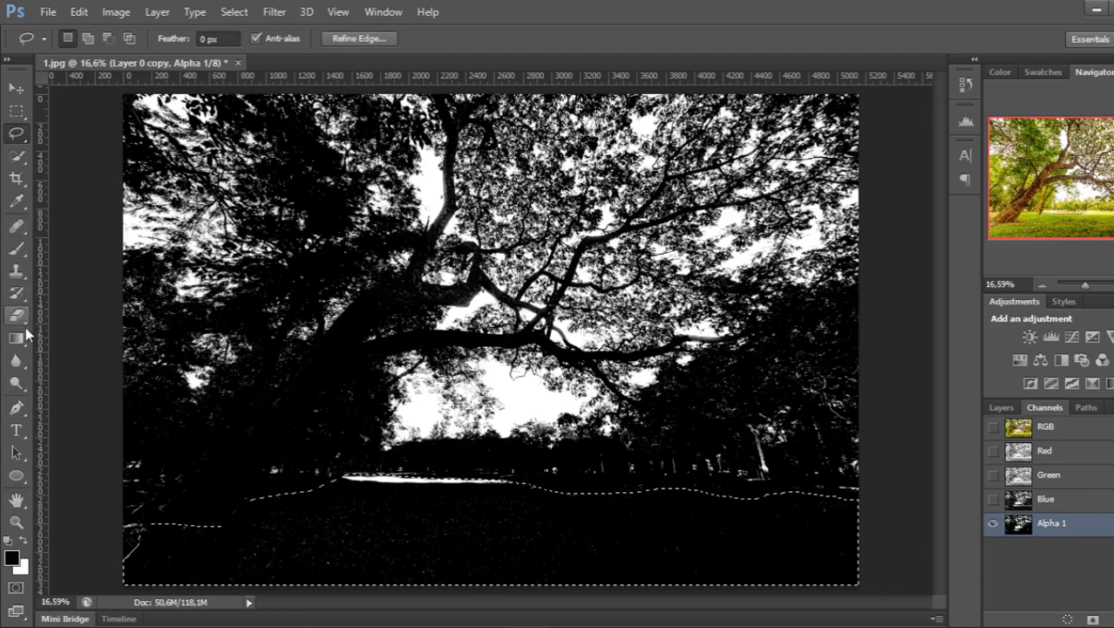
- Fill the selected ground black with the Paint Bucket, covering leftover light patches
drag(17, 339, 67, 353)
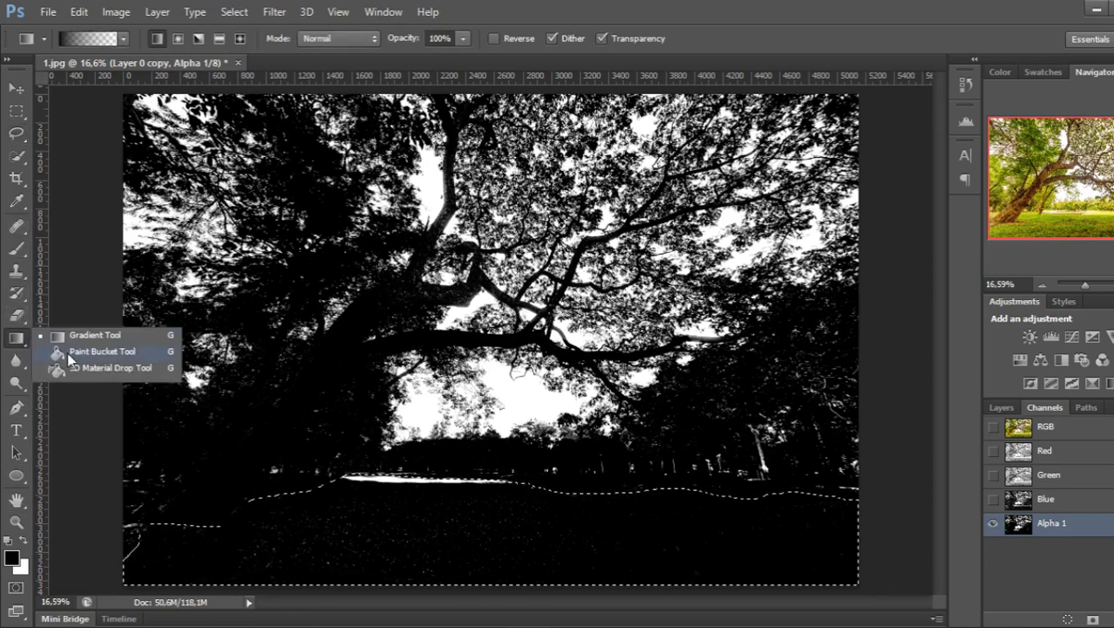
click(67, 352)
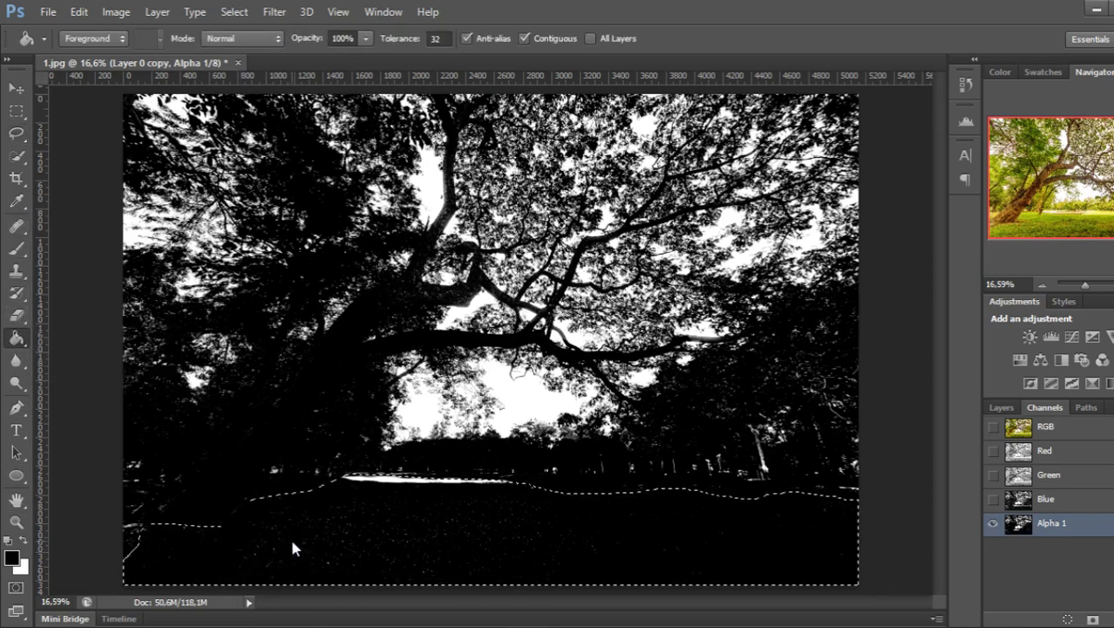
click(340, 536)
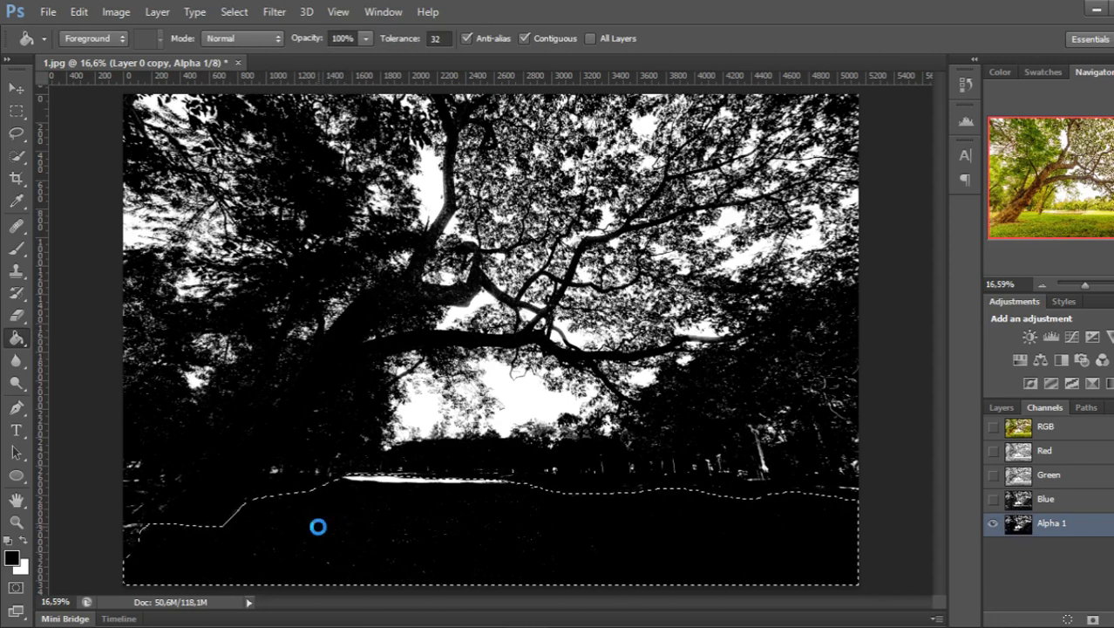
click(368, 474)
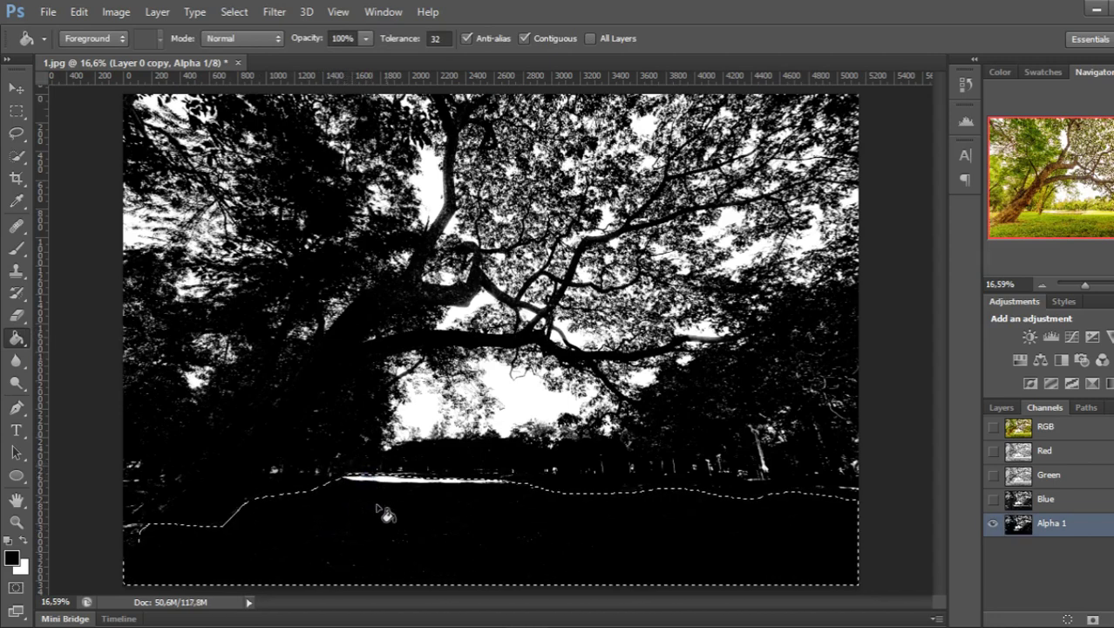
click(340, 523)
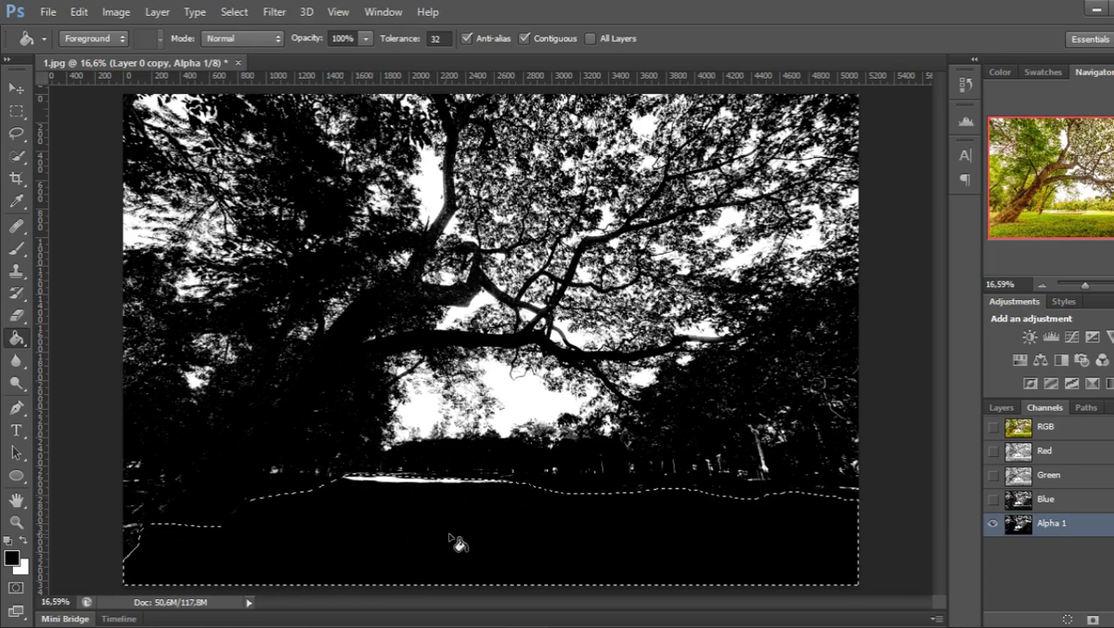
click(16, 132)
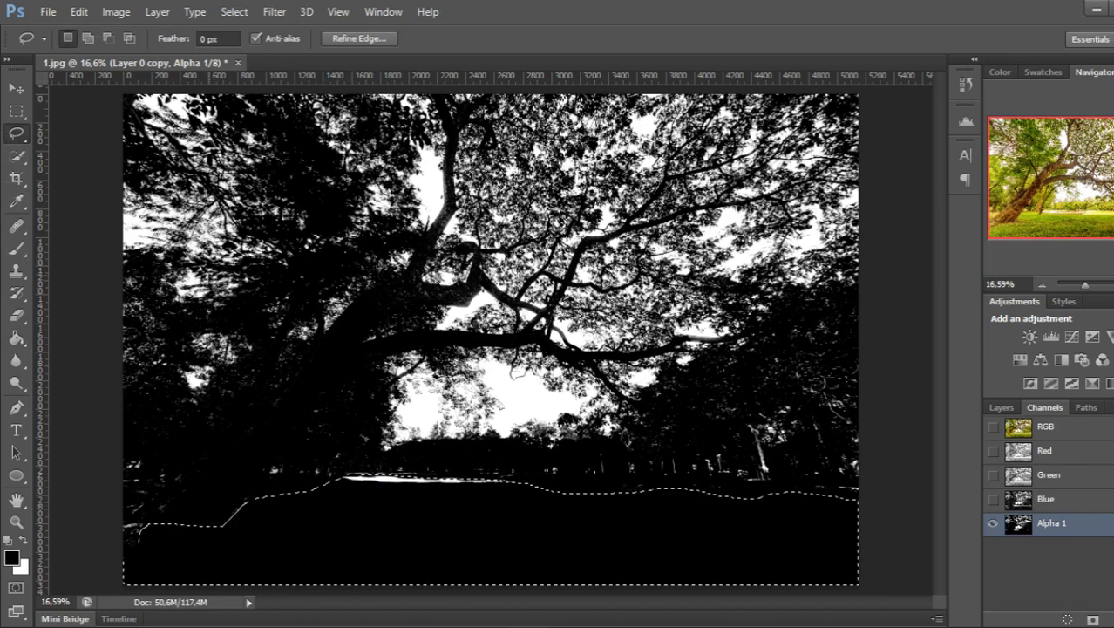
- Deselect and brush black over the bright tree trunks on the right of the mask
key(ctrl+d)
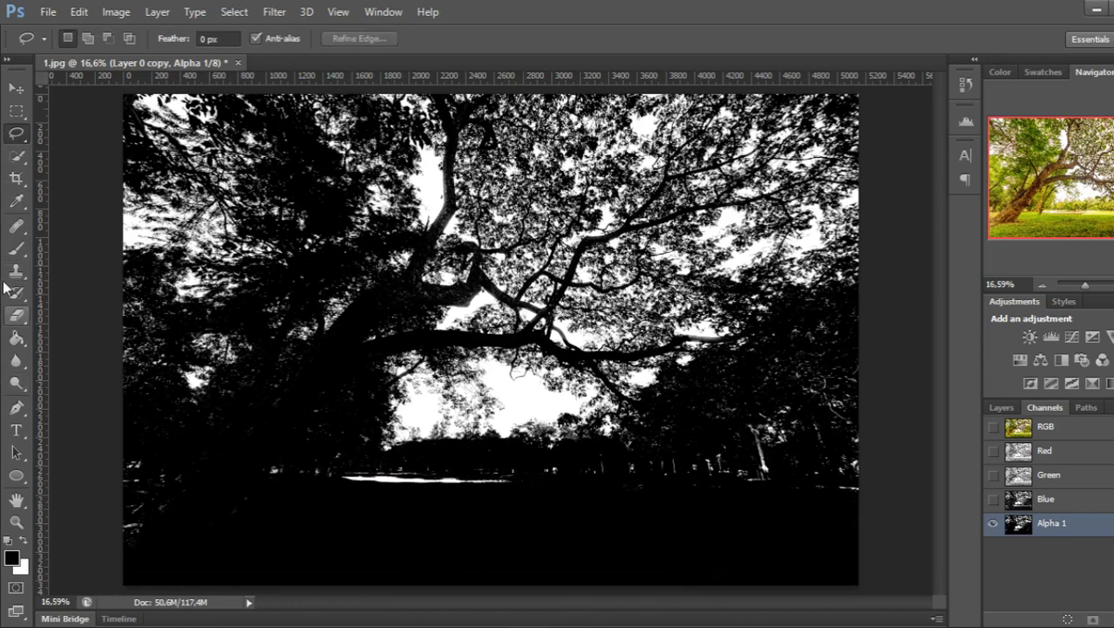
click(16, 248)
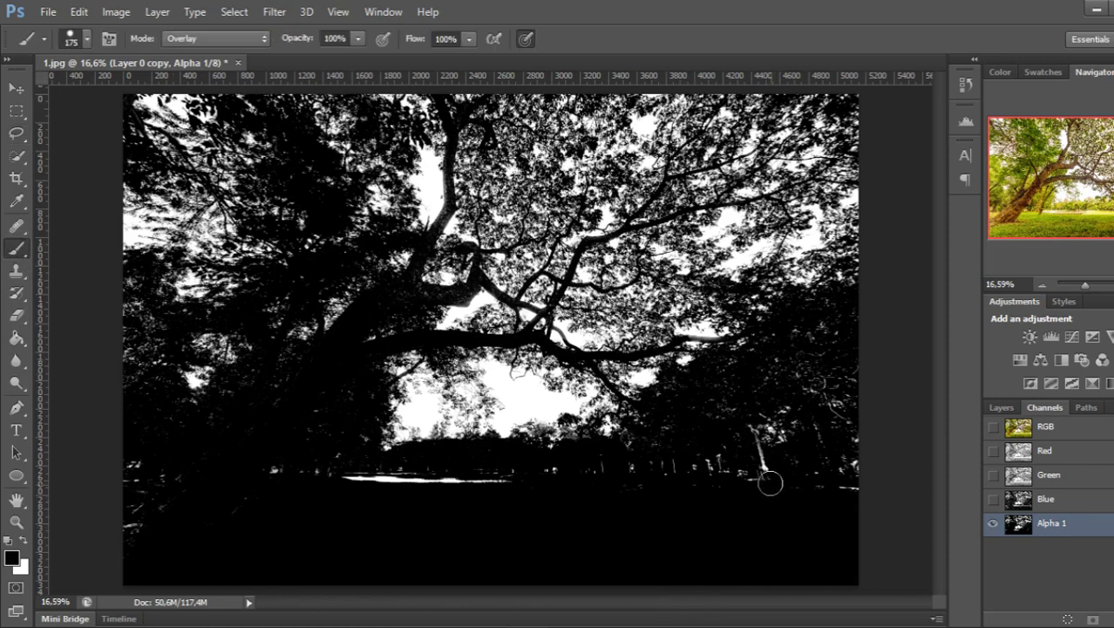
drag(770, 483, 615, 466)
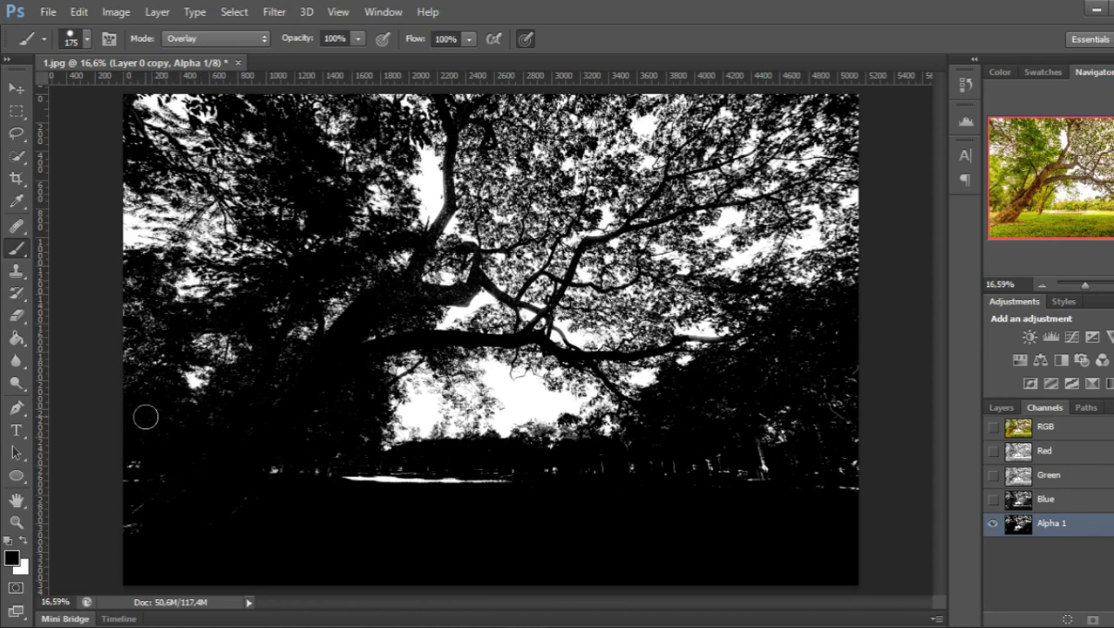
- Load the Alpha 1 channel as a selection and add it as a layer mask on Layer 0 copy
click(1001, 408)
click(1023, 528)
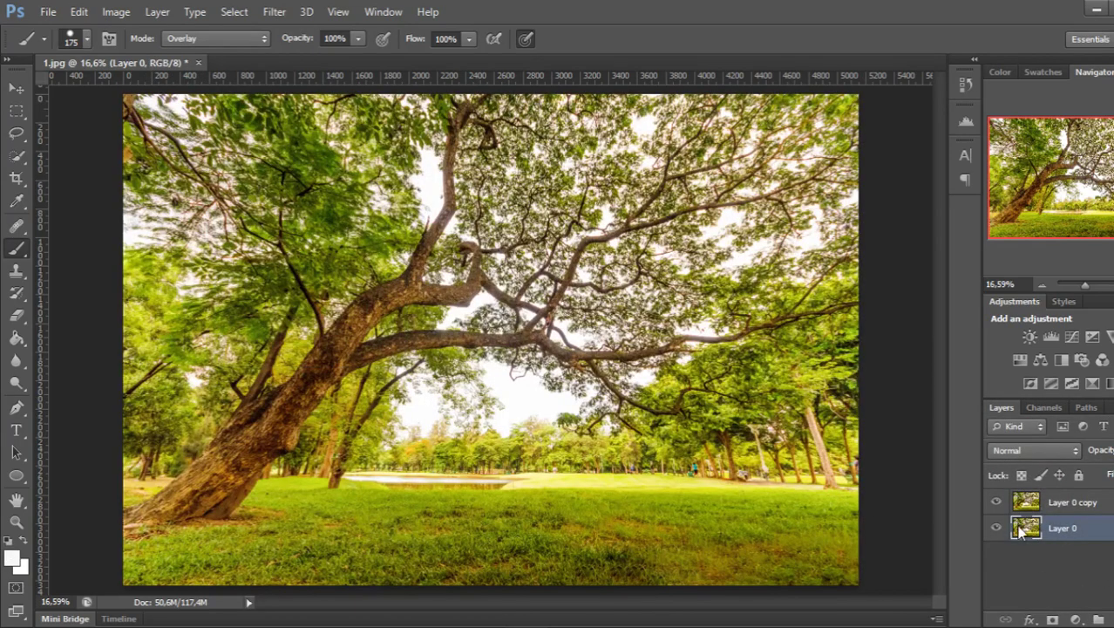
click(1038, 503)
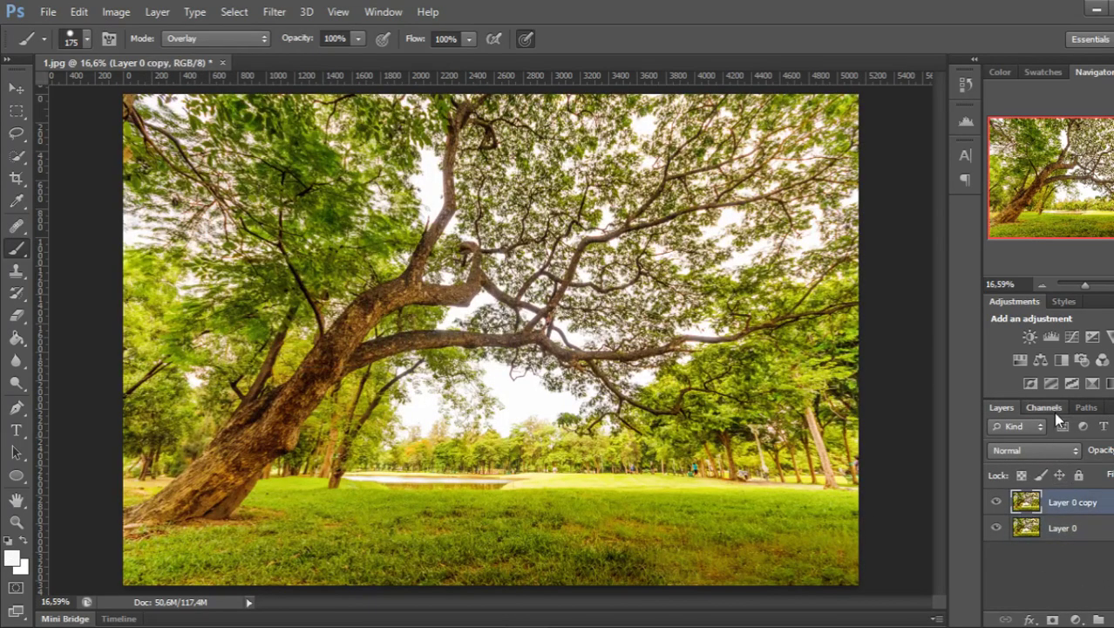
click(1051, 408)
click(1029, 526)
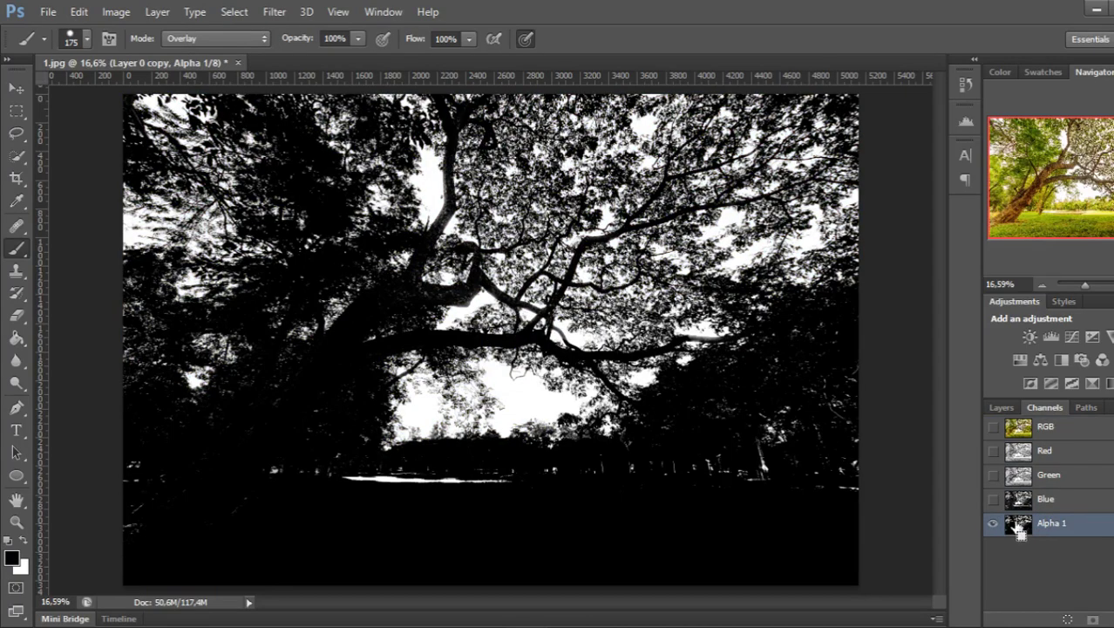
ctrl+click(1019, 525)
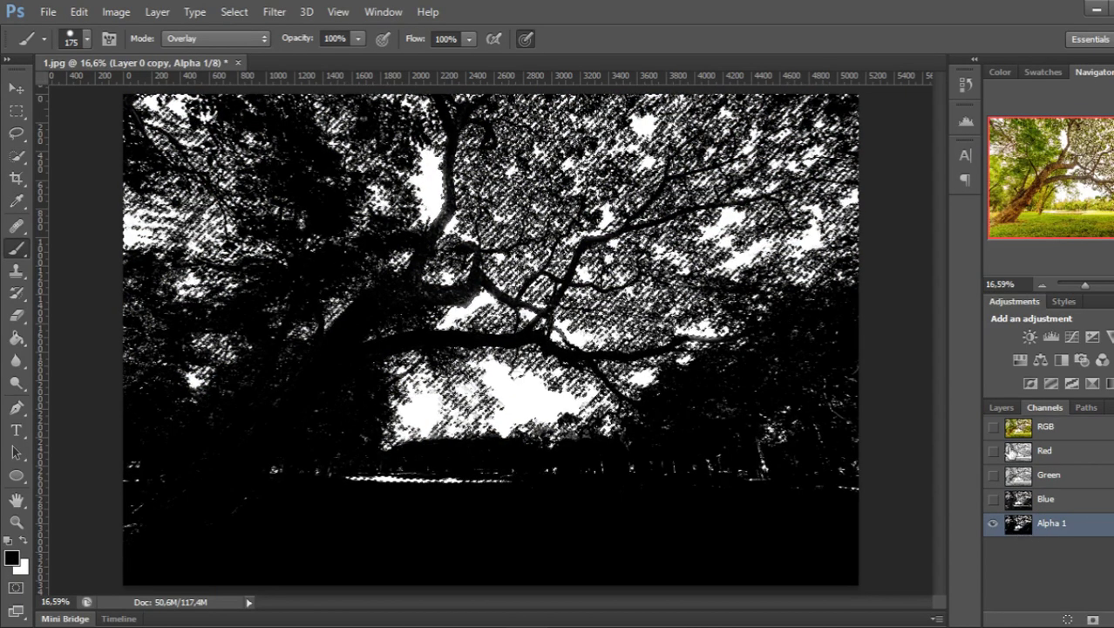
click(1002, 407)
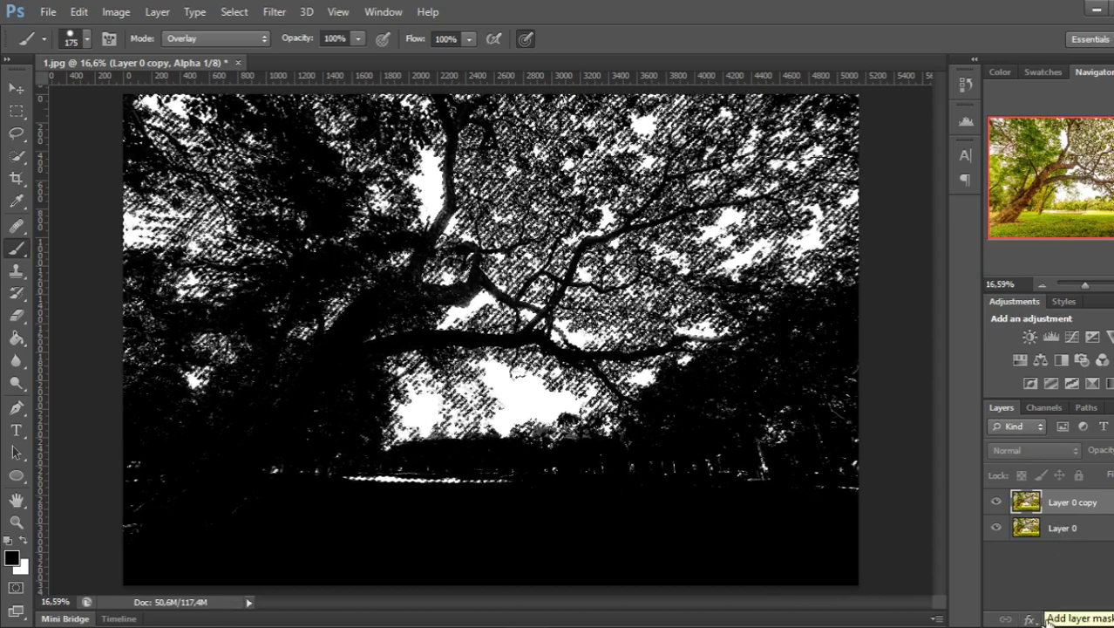
click(1051, 619)
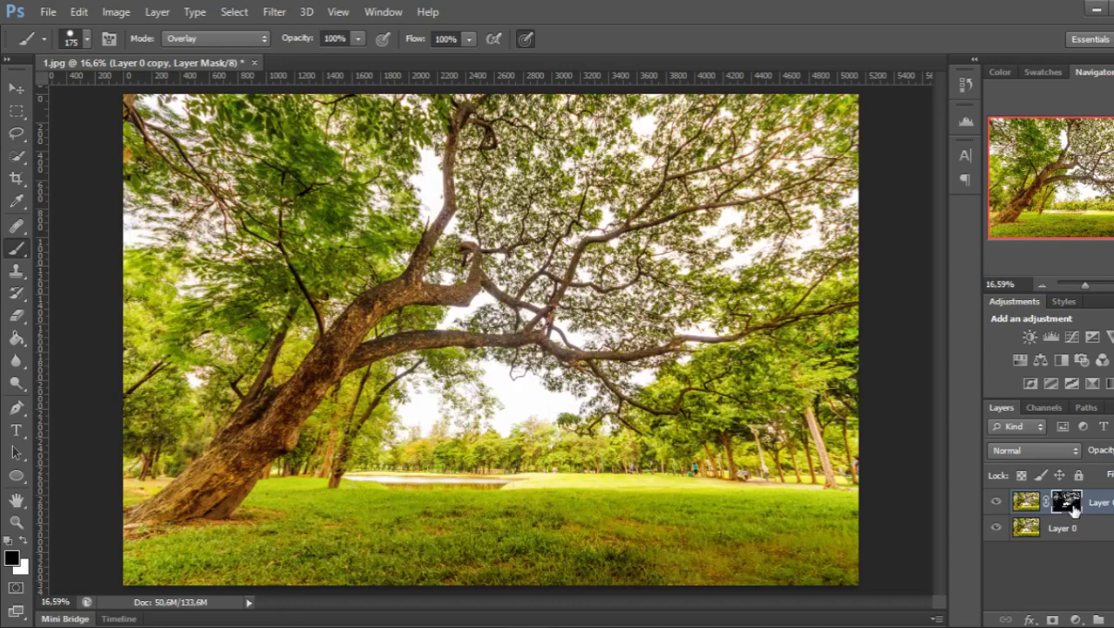
- Hide Layer 0 and target the layer mask of Layer 0 copy
click(1010, 534)
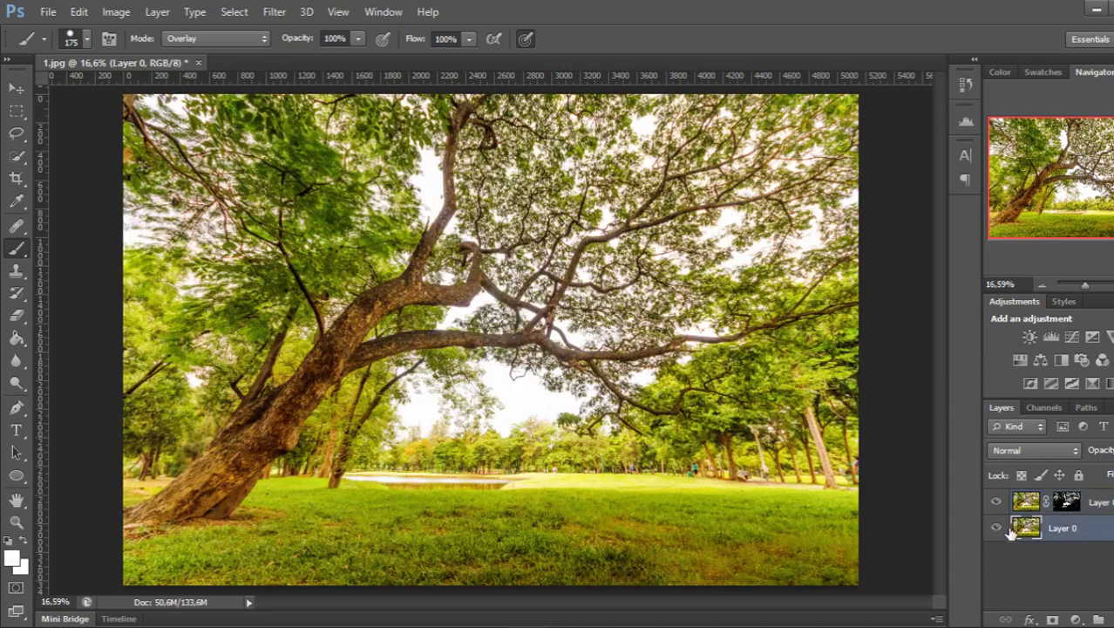
click(996, 528)
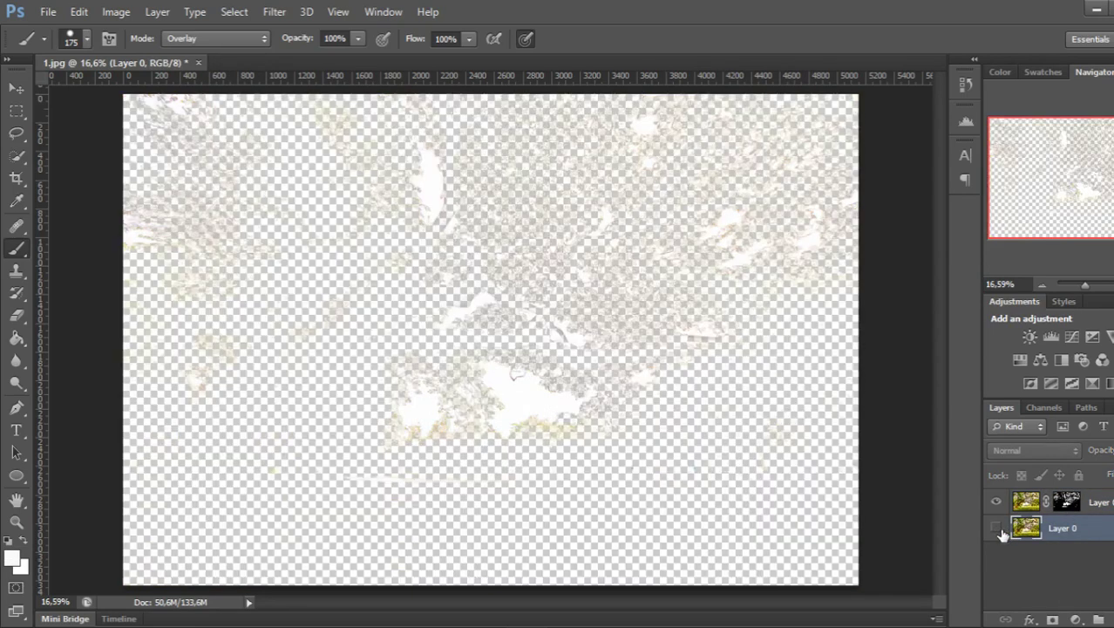
click(1069, 503)
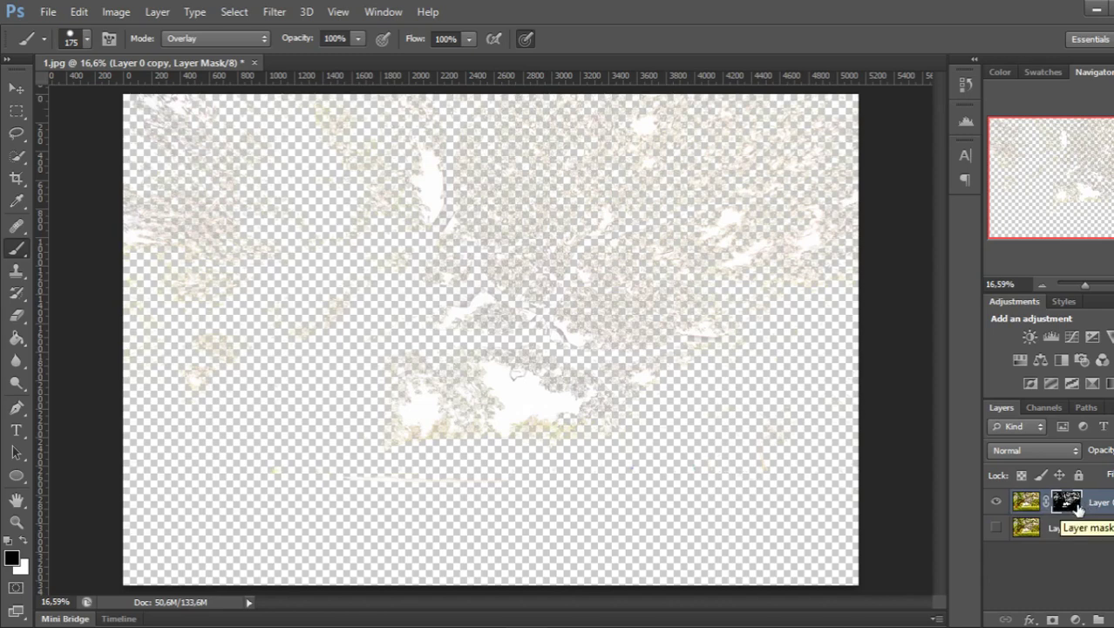
drag(1078, 509, 1080, 516)
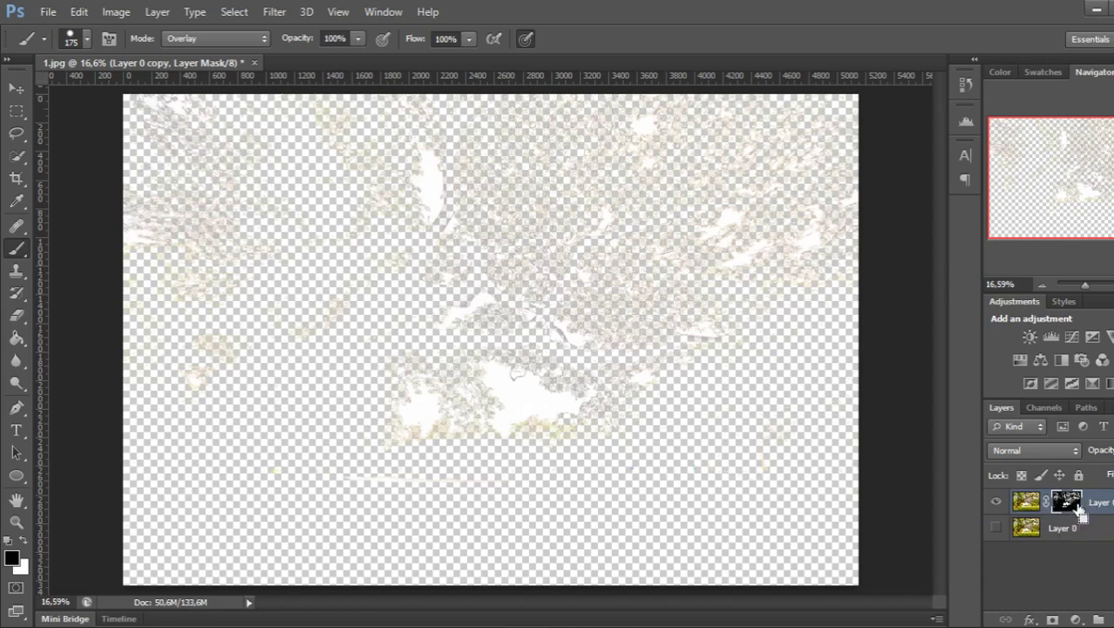
- Invert the Layer 0 copy mask with Ctrl+I, then zoom in on the lake and grass
key(ctrl+i)
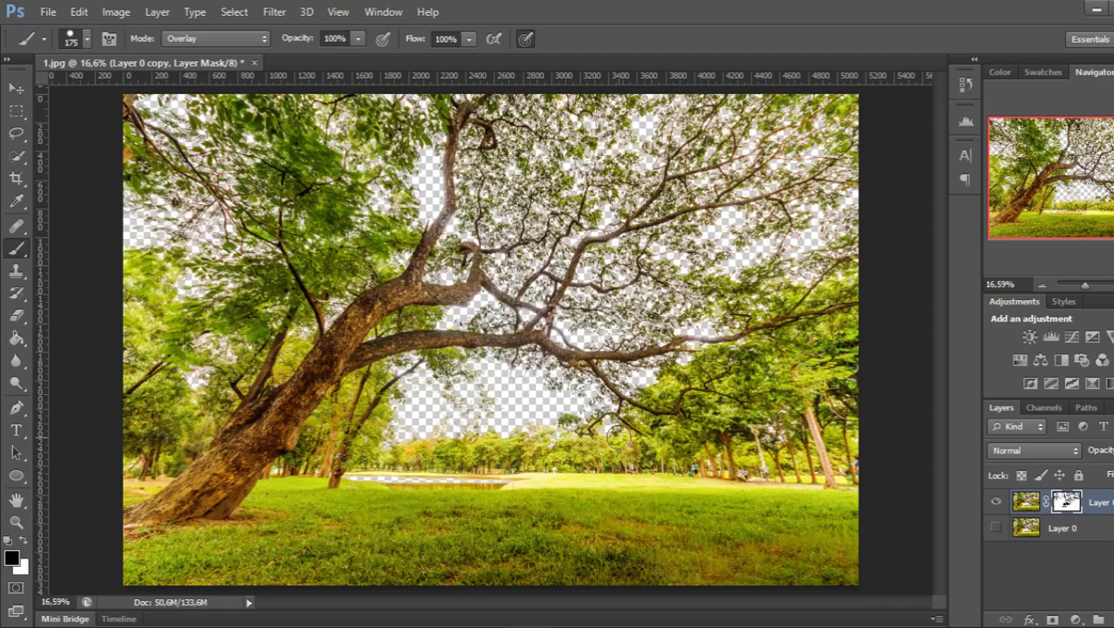
key(ctrl+plus)
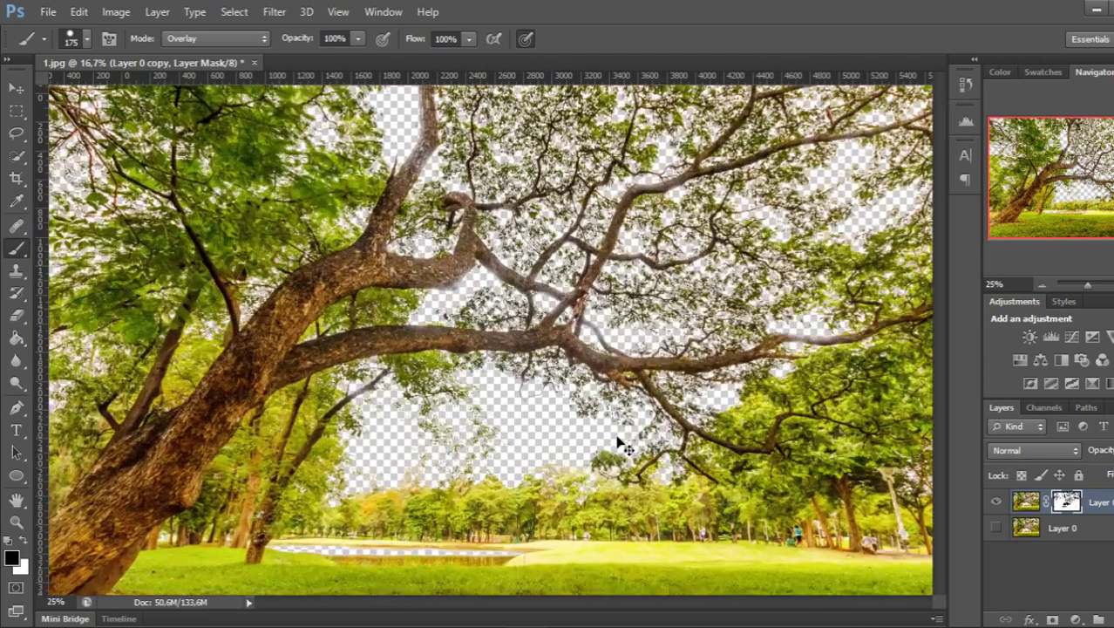
key(ctrl+plus)
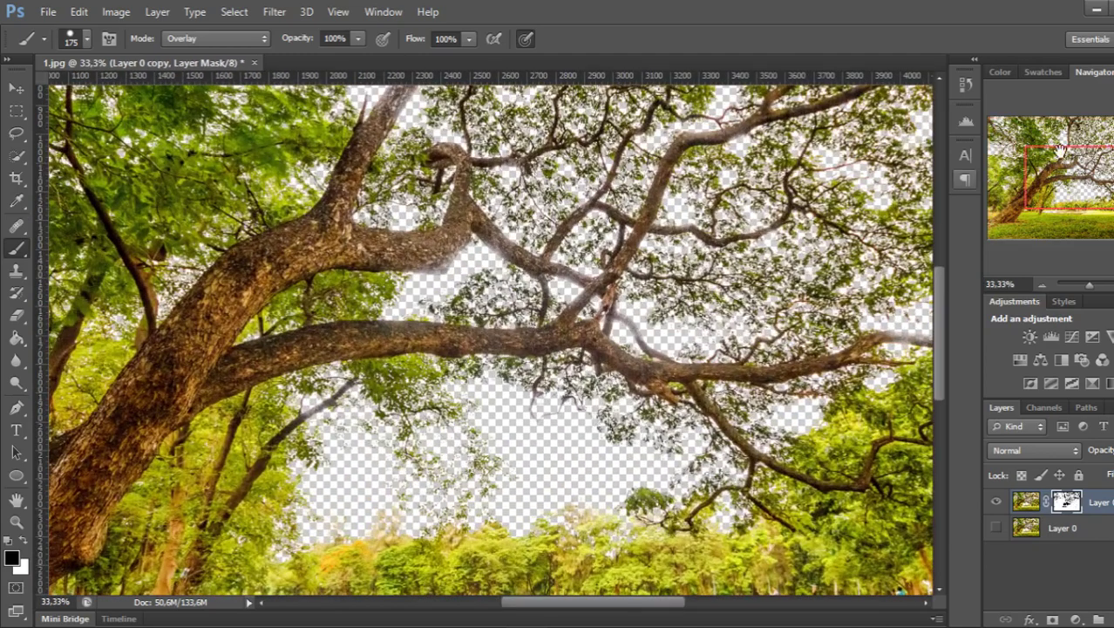
drag(1059, 150, 1057, 179)
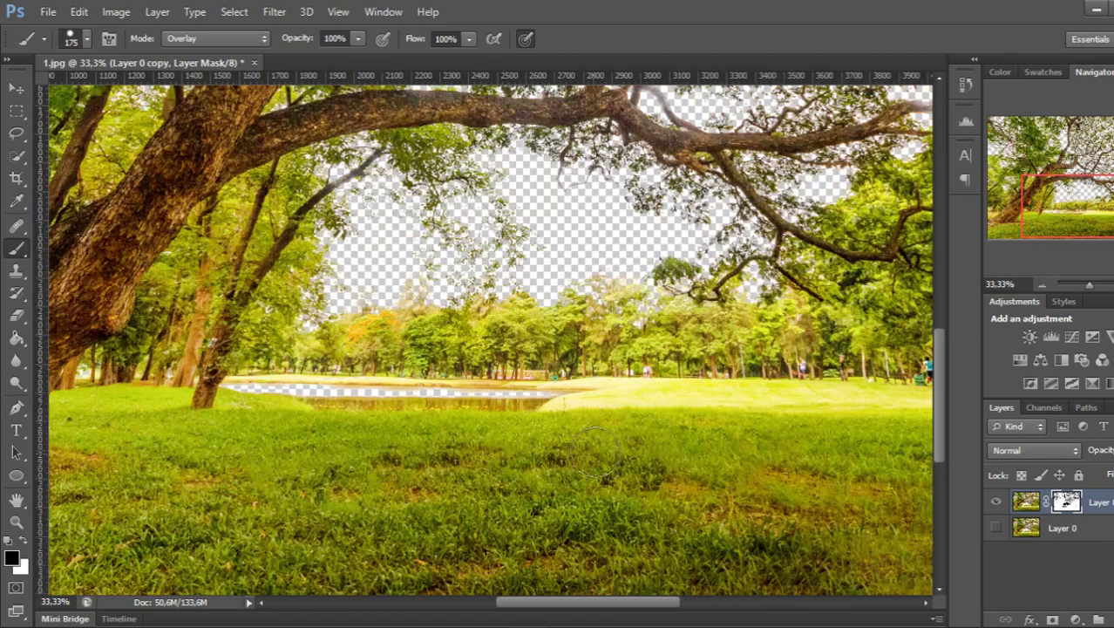
key(ctrl+plus)
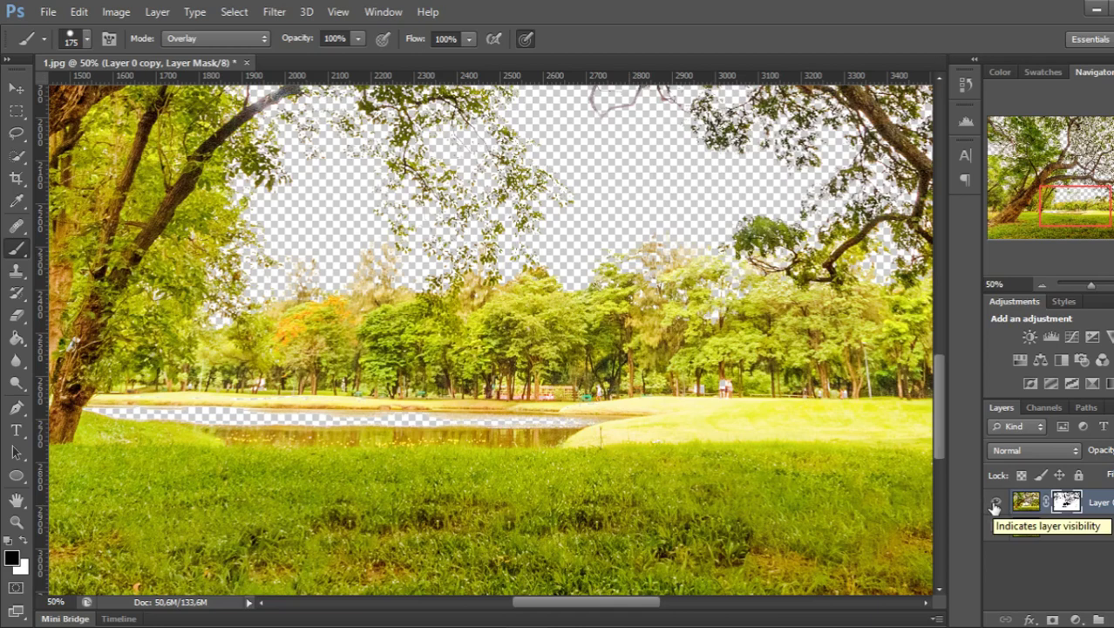
- Hide Layer 0 copy, show the original Layer 0, and try a Lasso outline of the lake
drag(995, 506, 999, 527)
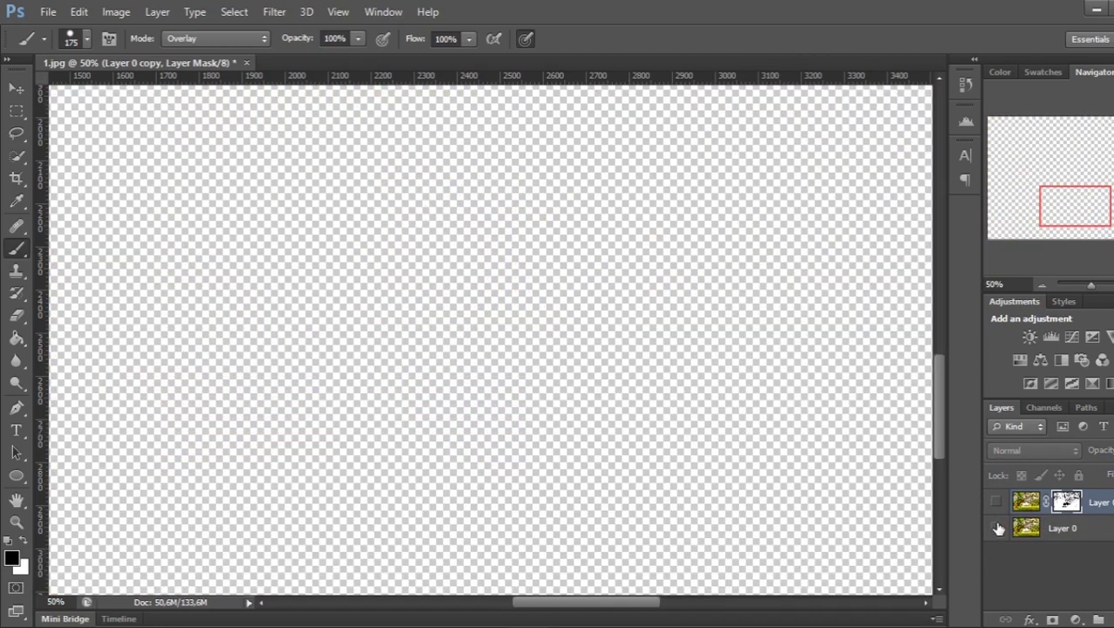
click(1000, 528)
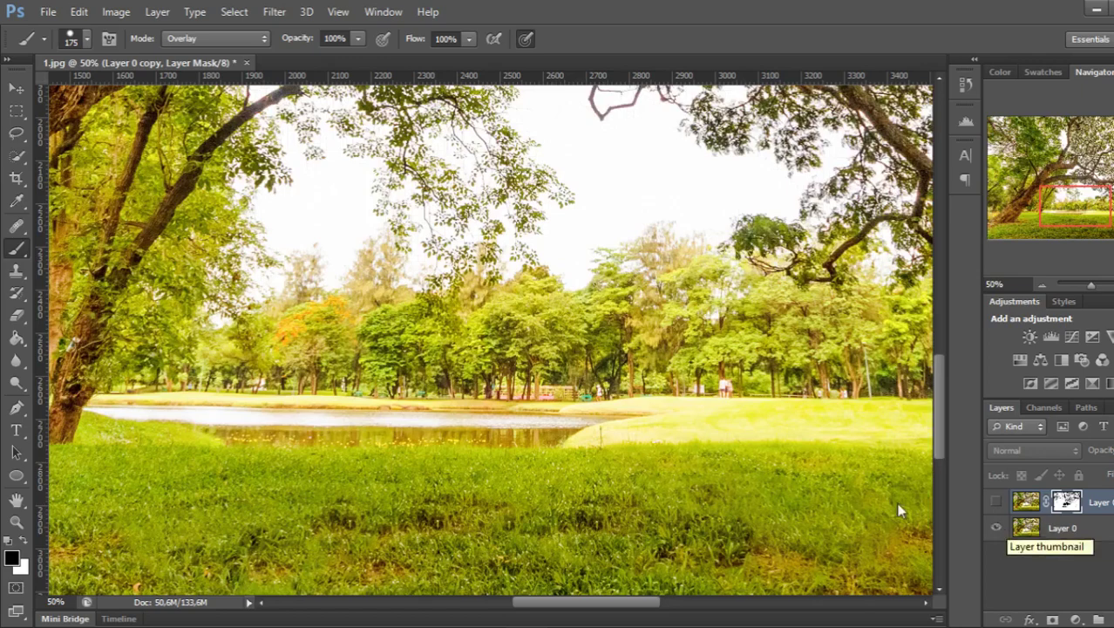
click(16, 136)
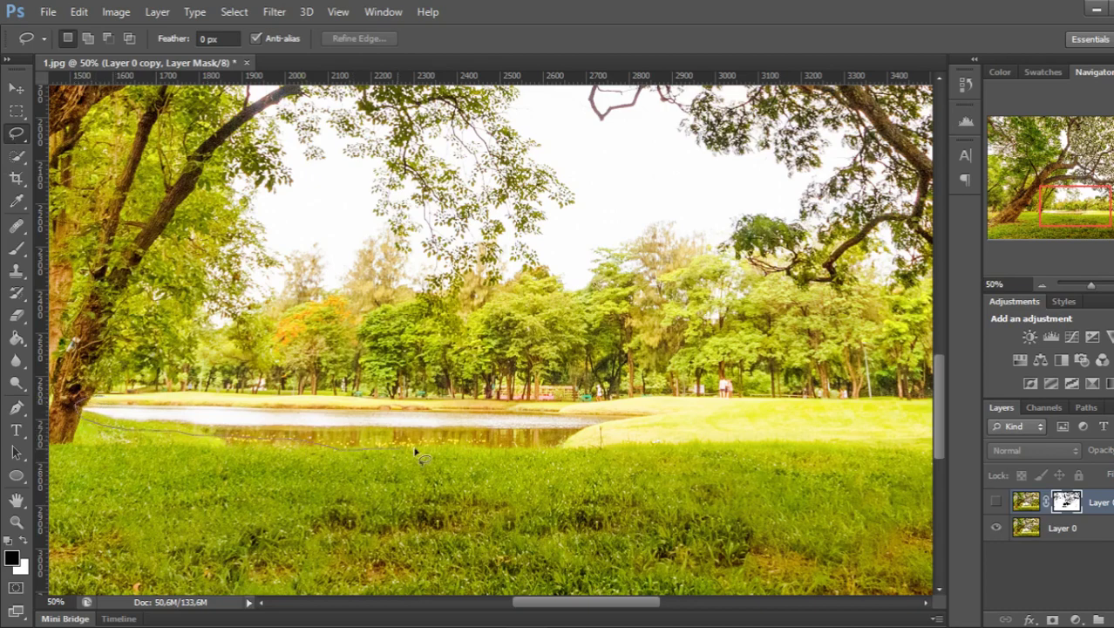
drag(415, 452, 548, 460)
click(692, 410)
- Toggle Layer 0 and Layer 0 copy visibility to compare, leaving the original photo shown
click(996, 529)
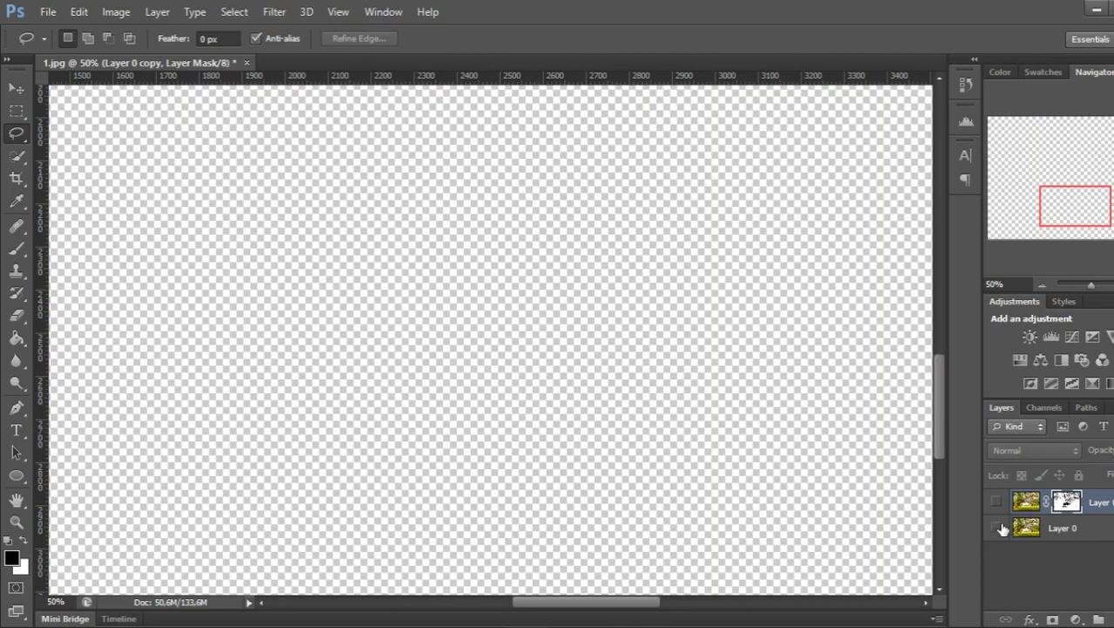
click(997, 503)
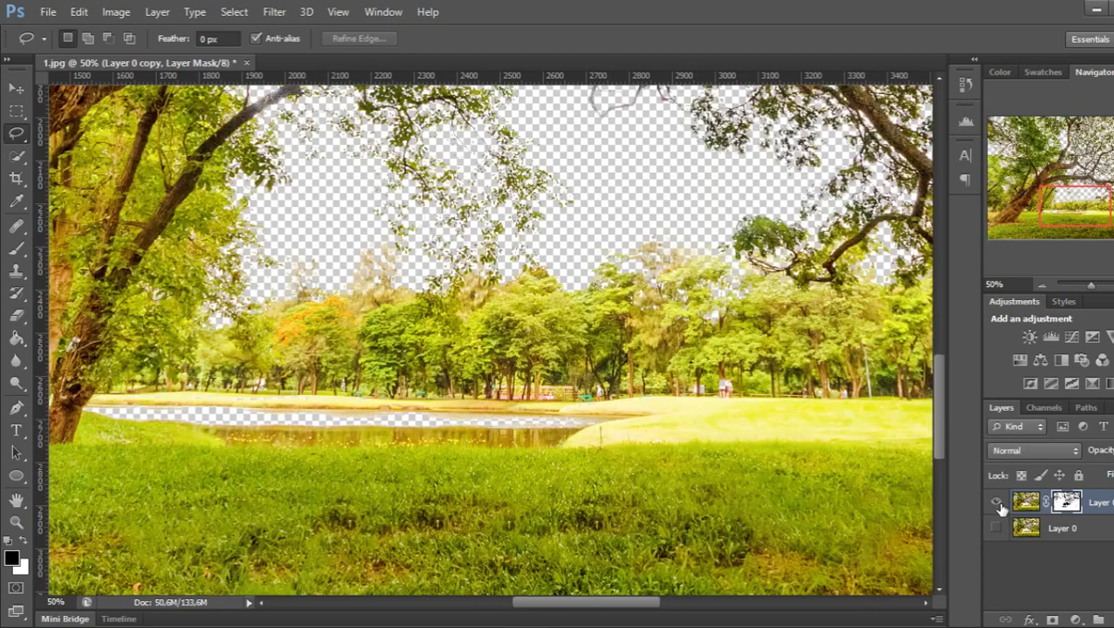
click(999, 505)
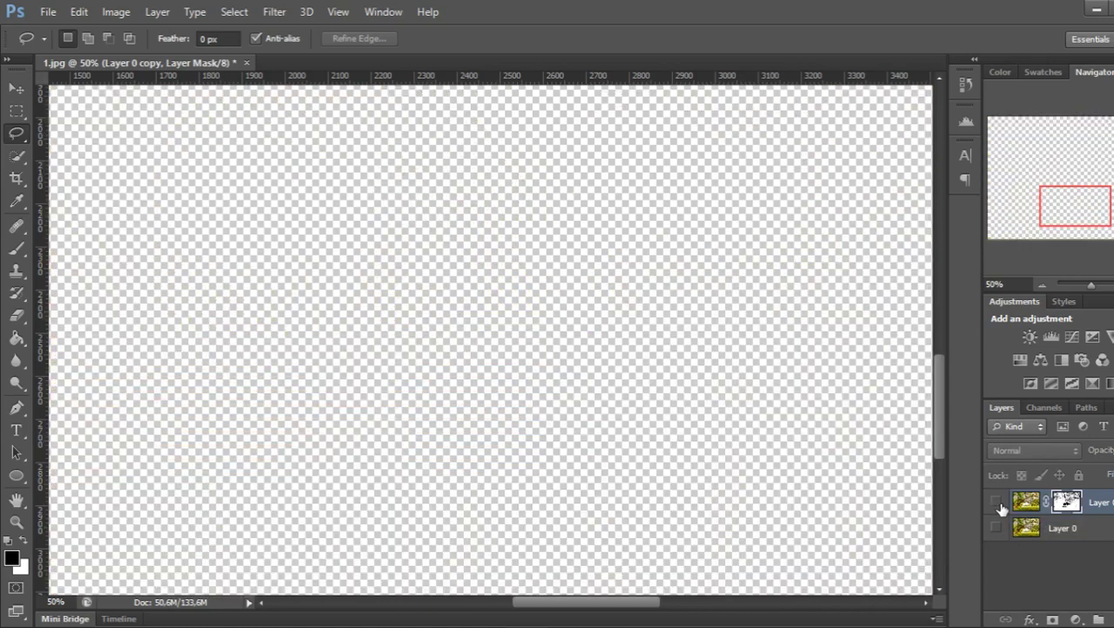
click(996, 528)
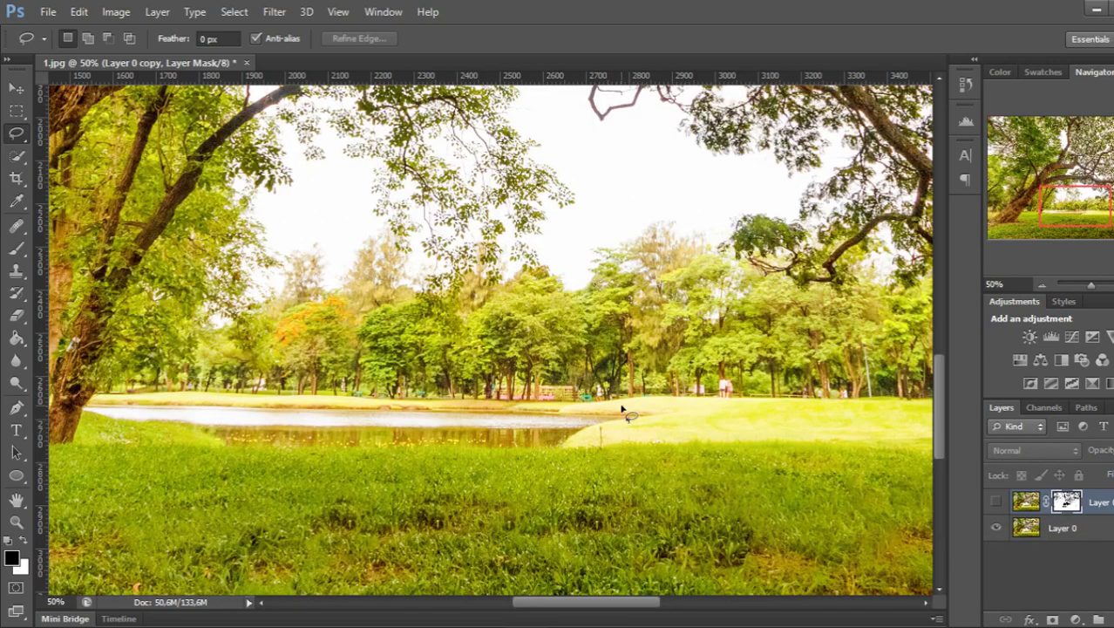
- Lasso the lake, copy it from Layer 0 to Layer 1, hide Layer 0 and show the masked copy
drag(622, 406, 657, 422)
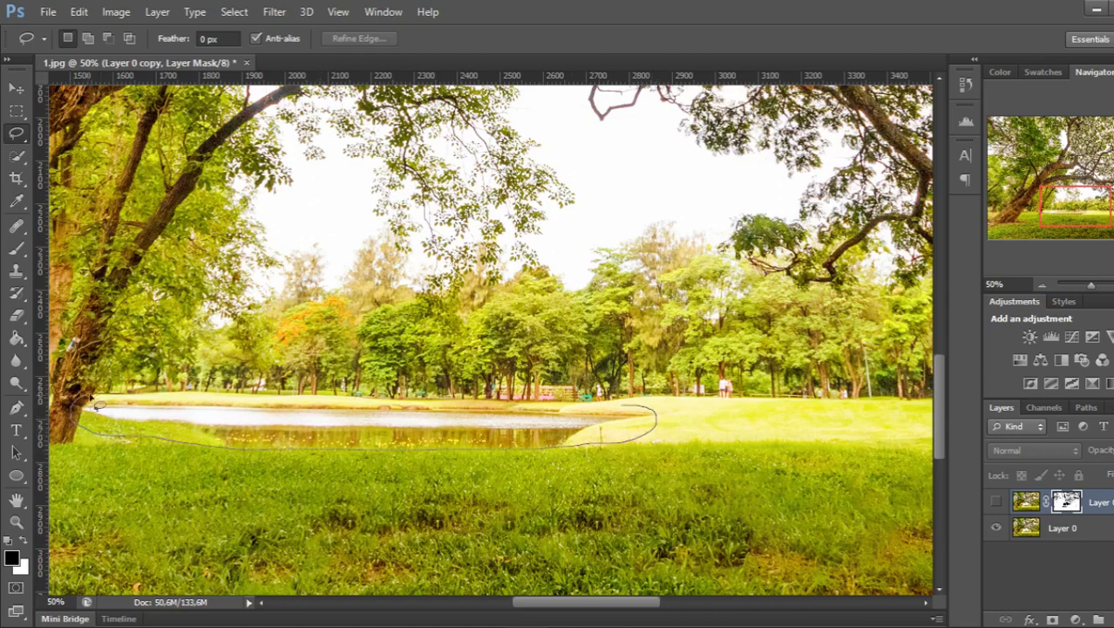
drag(170, 398, 380, 401)
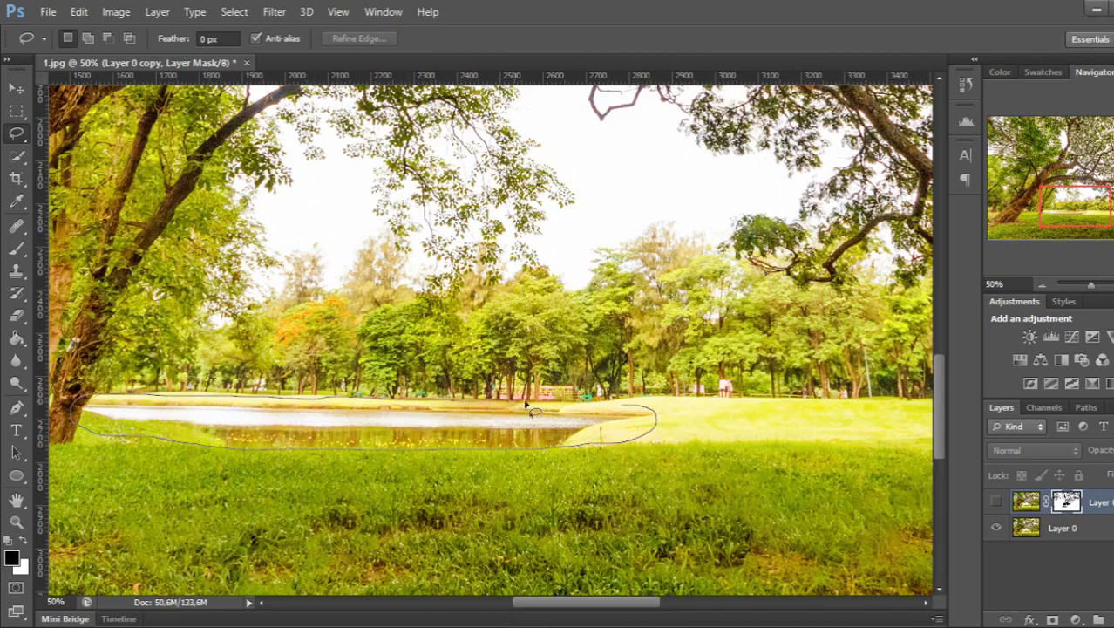
drag(603, 406, 634, 411)
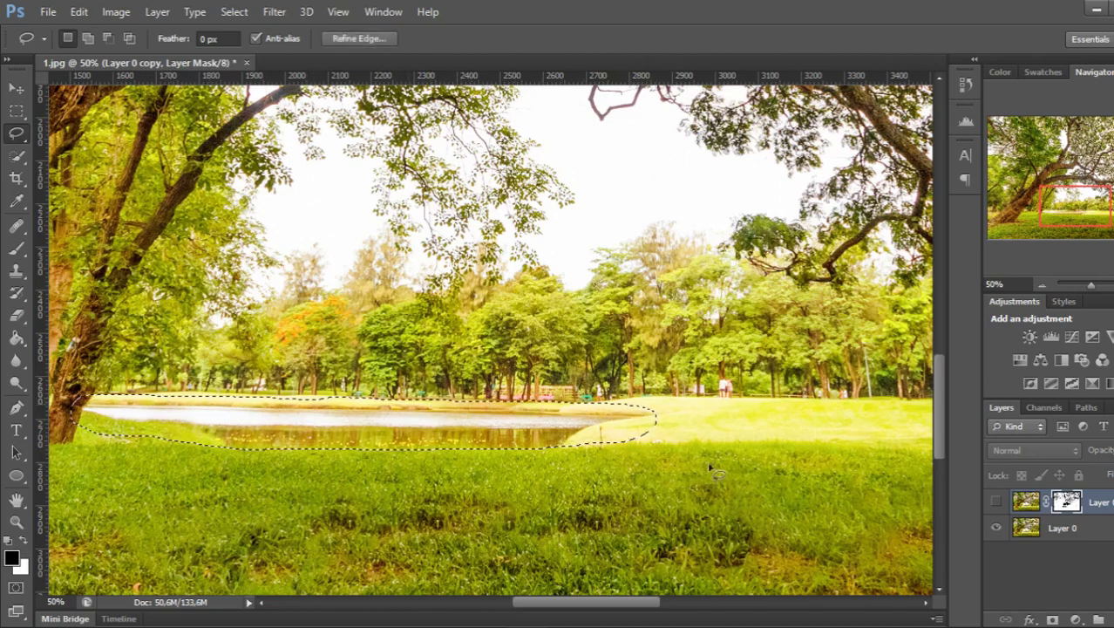
click(1025, 528)
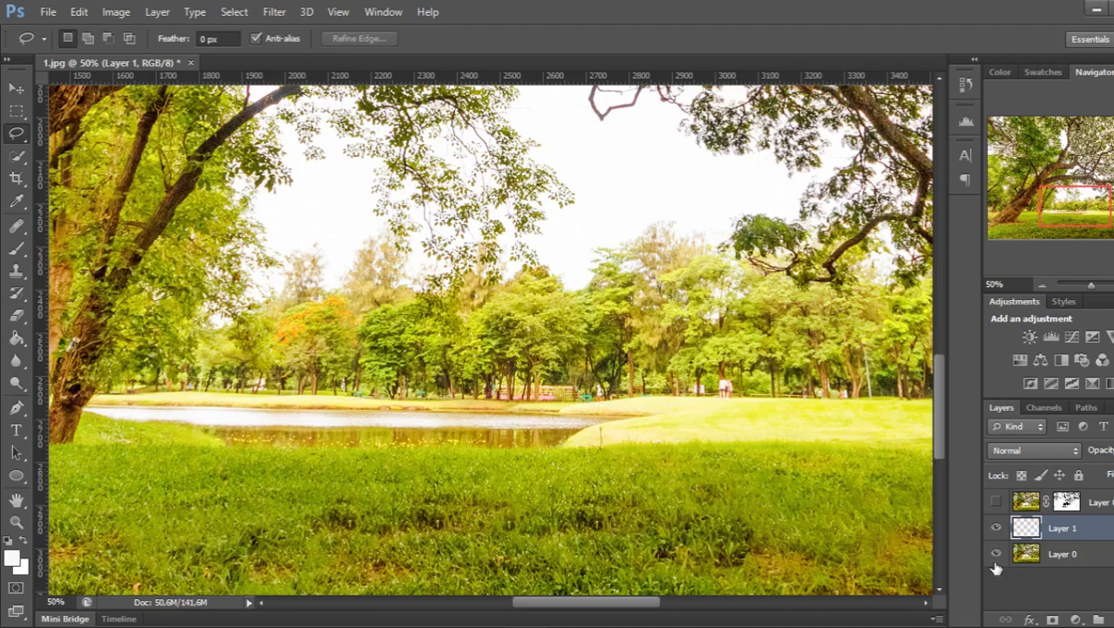
click(998, 555)
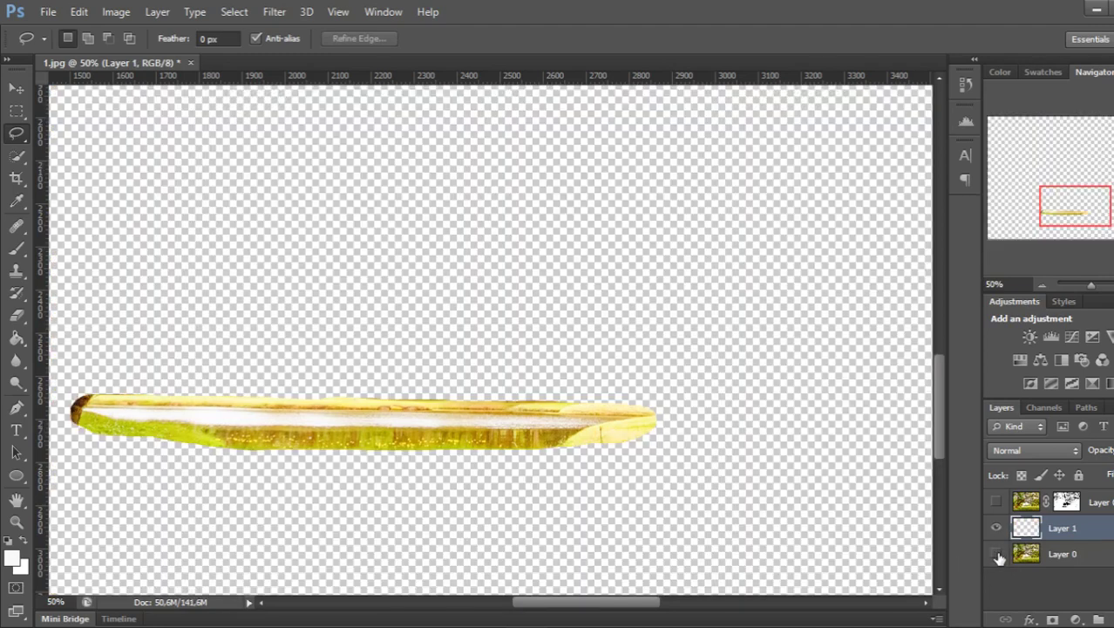
click(997, 503)
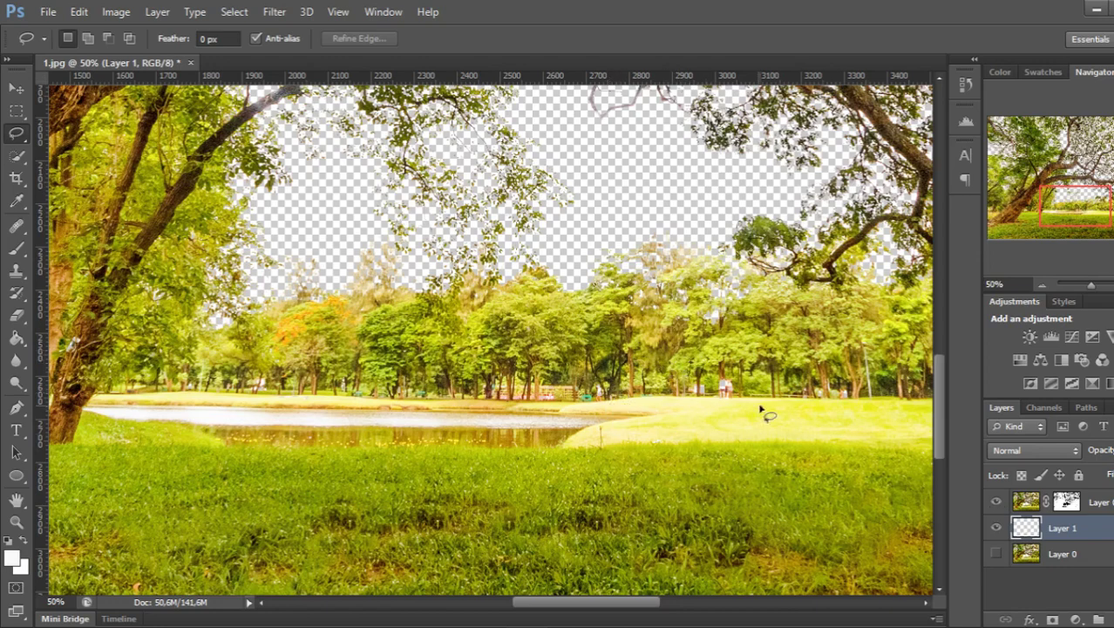
- Zoom to 100% on the tree branches and show Layer 0 again behind them
scroll(816, 449, down, 2)
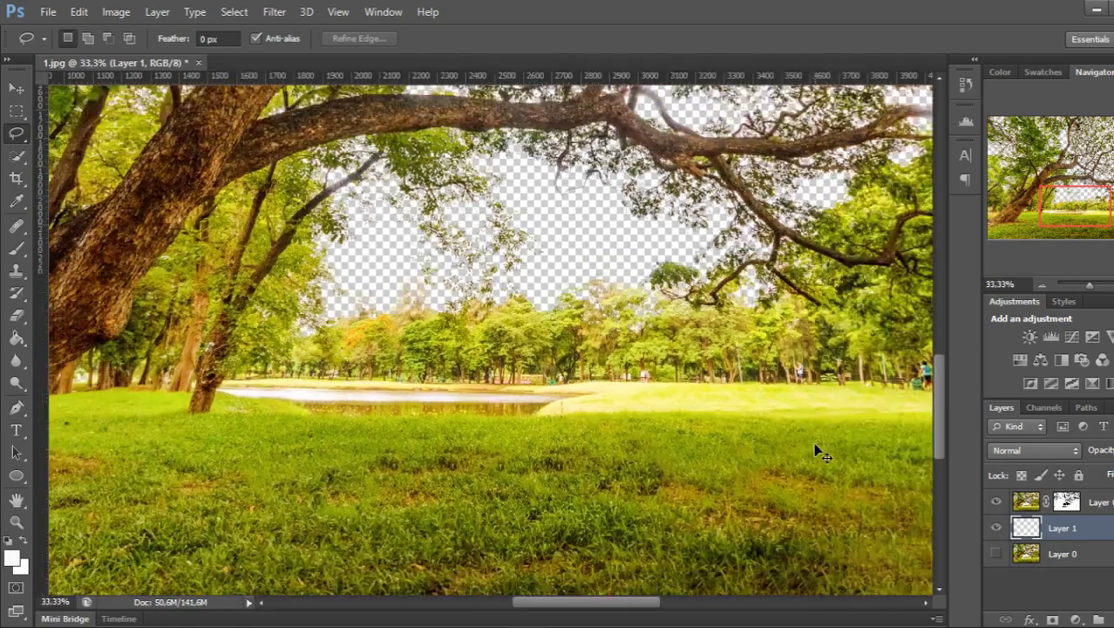
scroll(815, 449, up, 1)
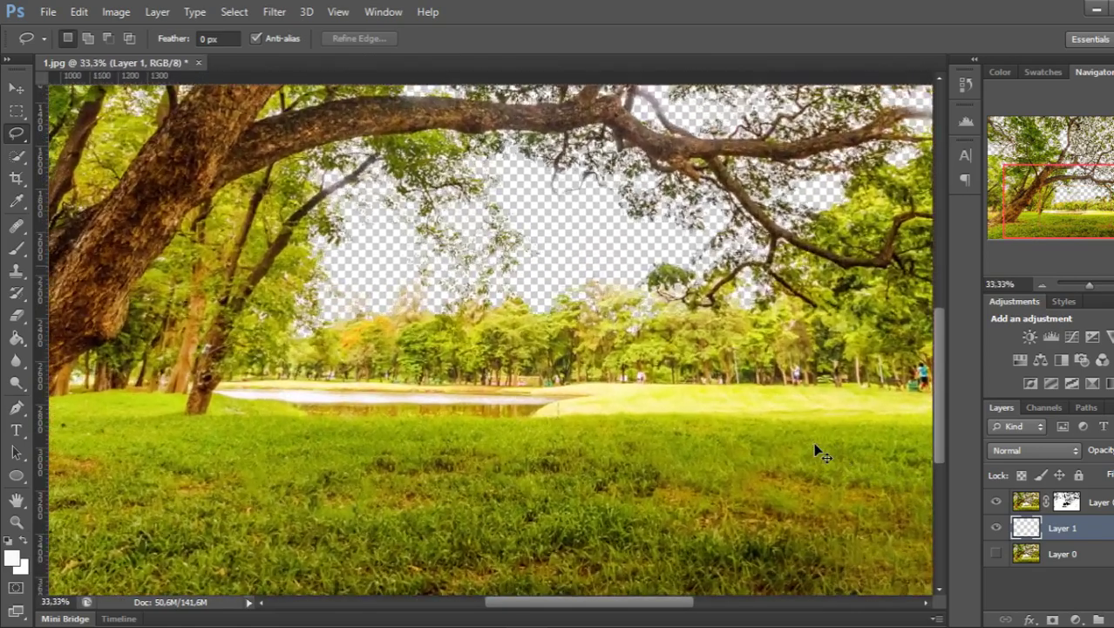
scroll(815, 449, up, 1)
scroll(815, 449, up, 1)
scroll(815, 449, up, 1)
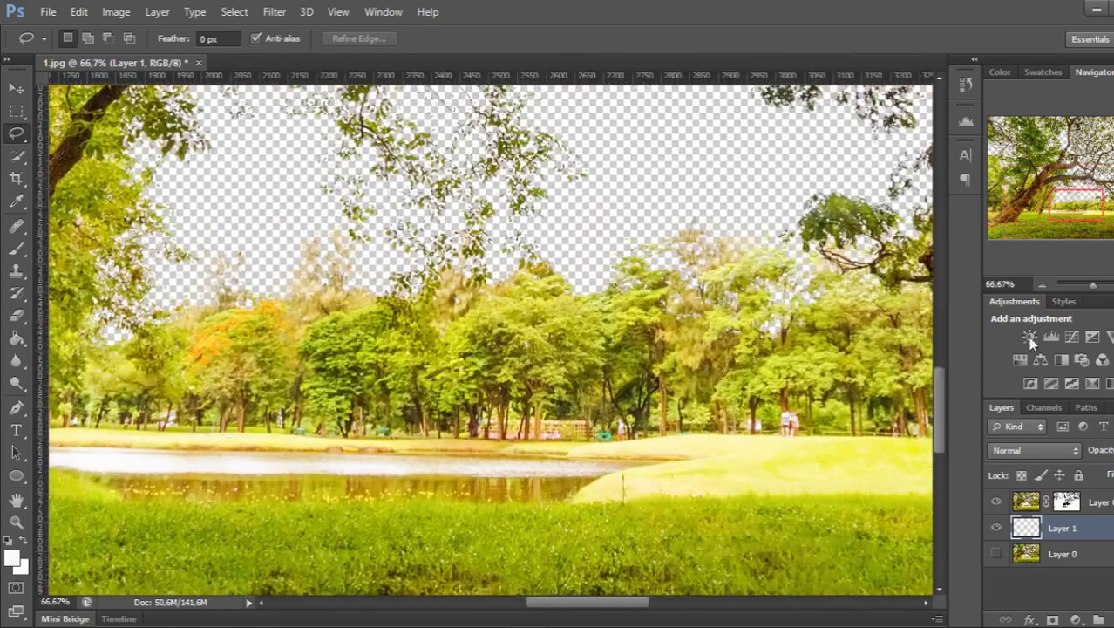
drag(1064, 209, 1053, 168)
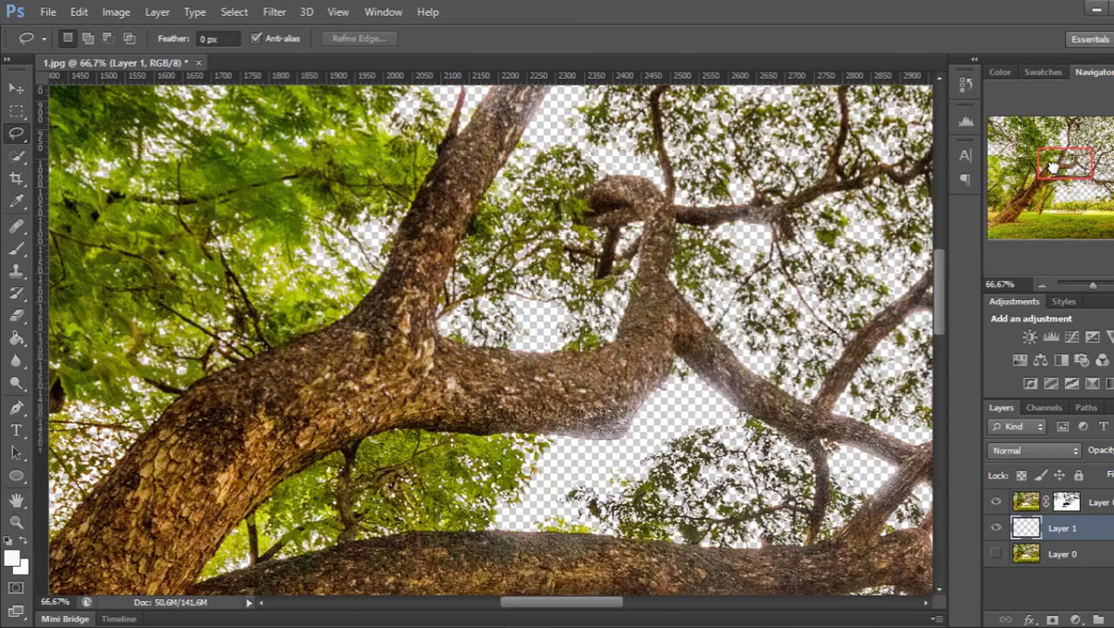
key(ctrl+plus)
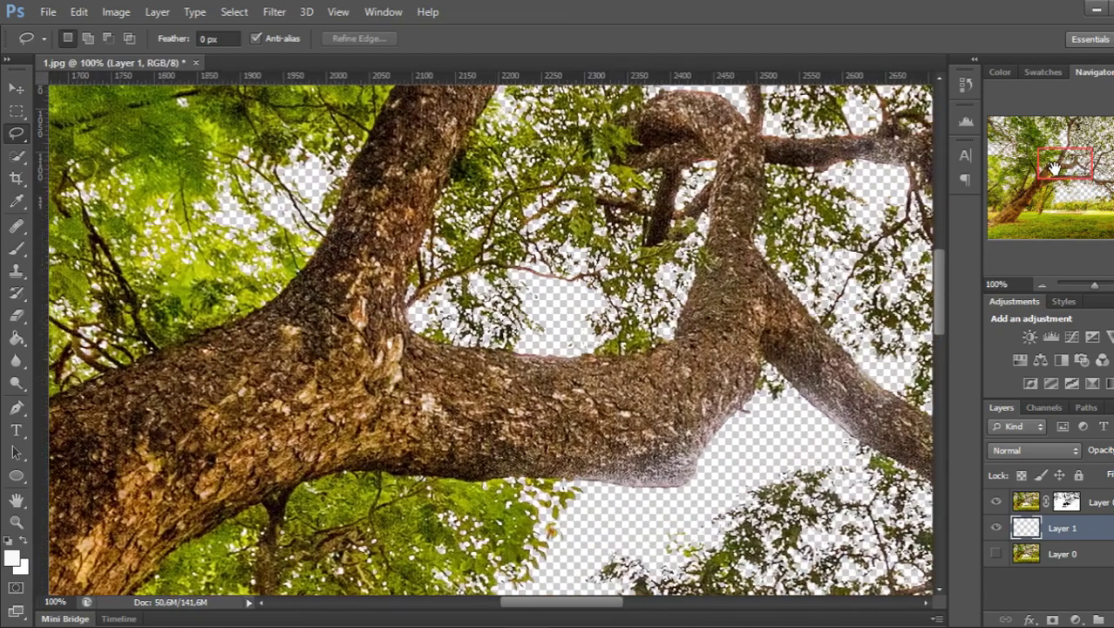
click(996, 555)
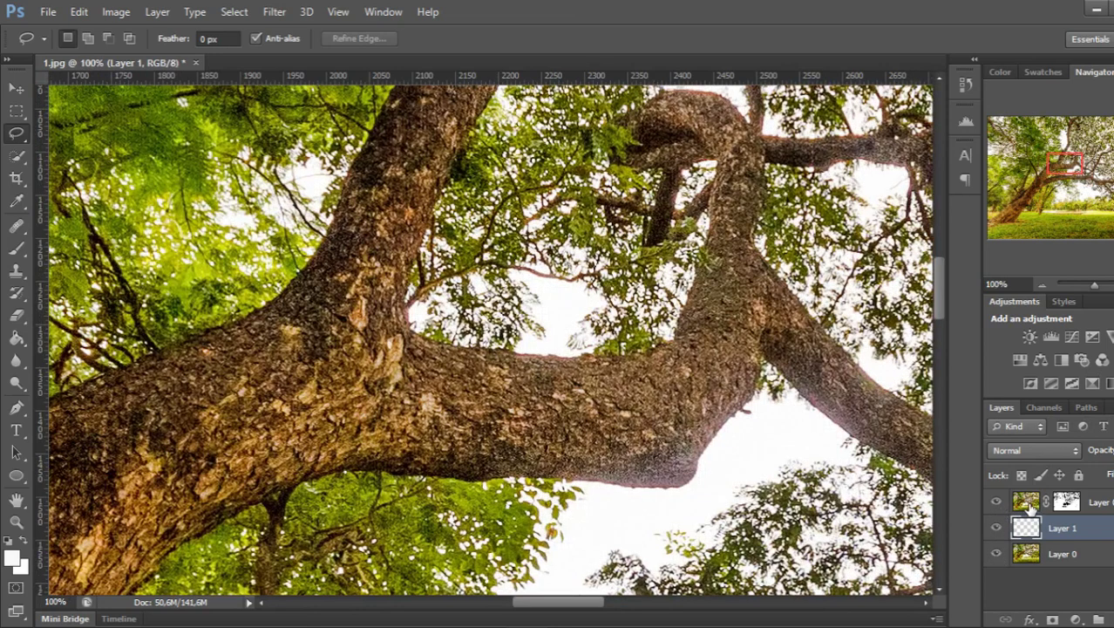
ctrl+click(1030, 507)
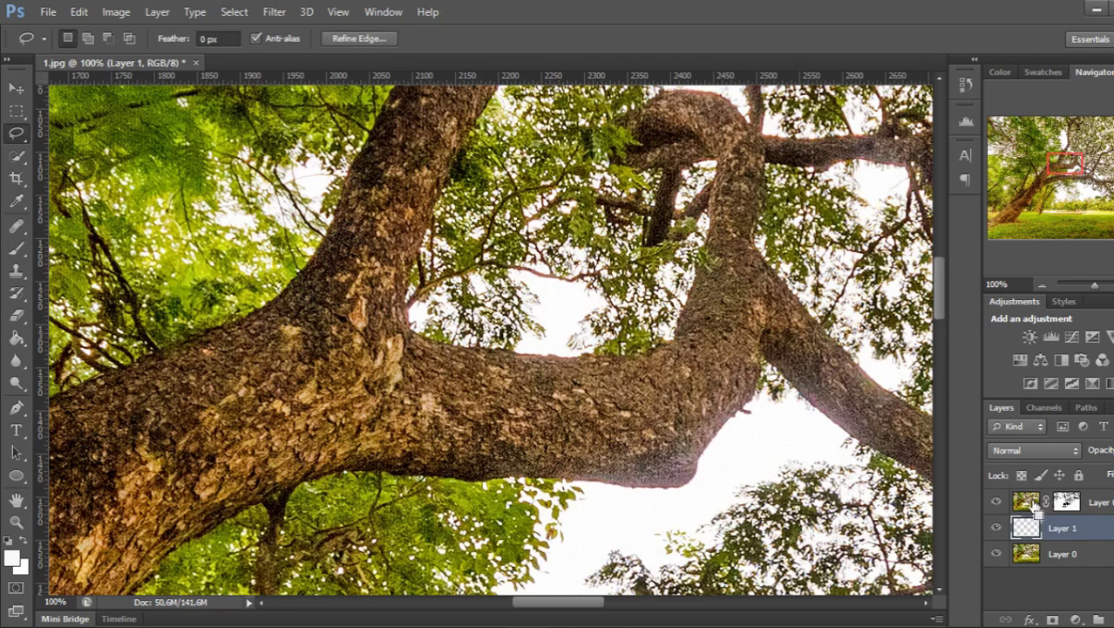
- Merge the lake Layer 1 into Layer 0 copy via Merge Layers
right_click(1034, 507)
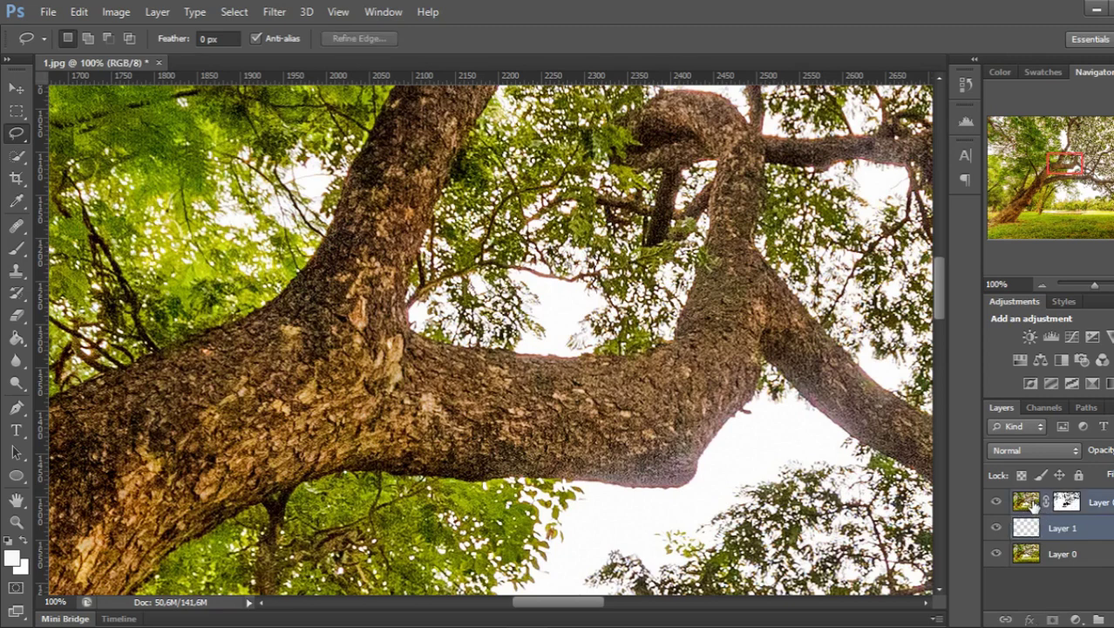
click(1083, 522)
right_click(1083, 521)
click(818, 440)
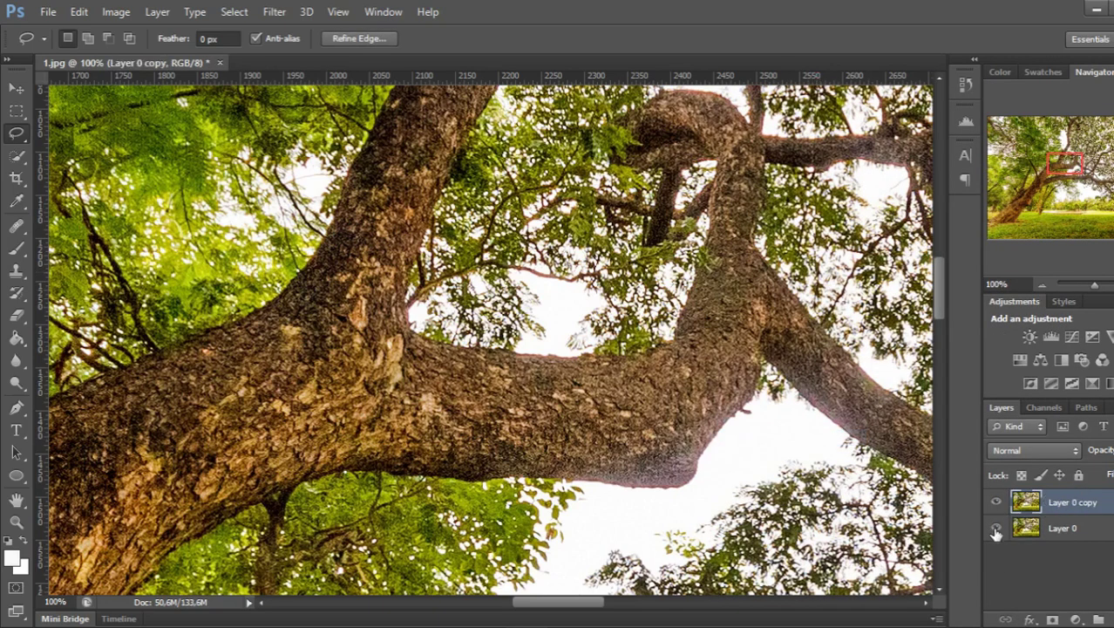
- Move Layer 0 above Layer 0 copy and toggle its visibility to compare
drag(1029, 534, 1026, 497)
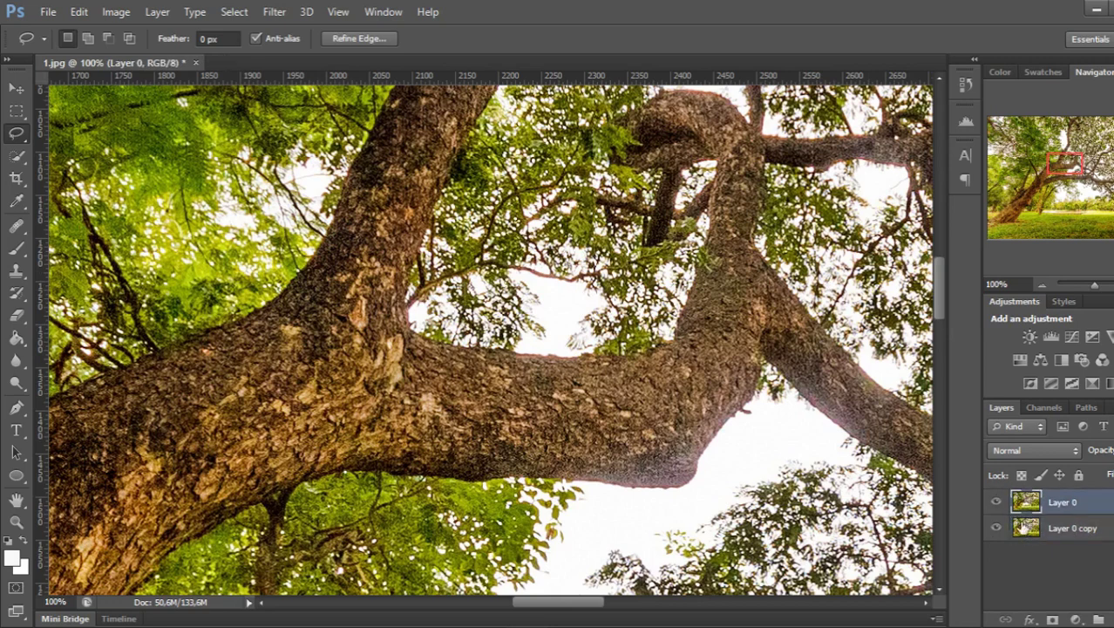
click(998, 509)
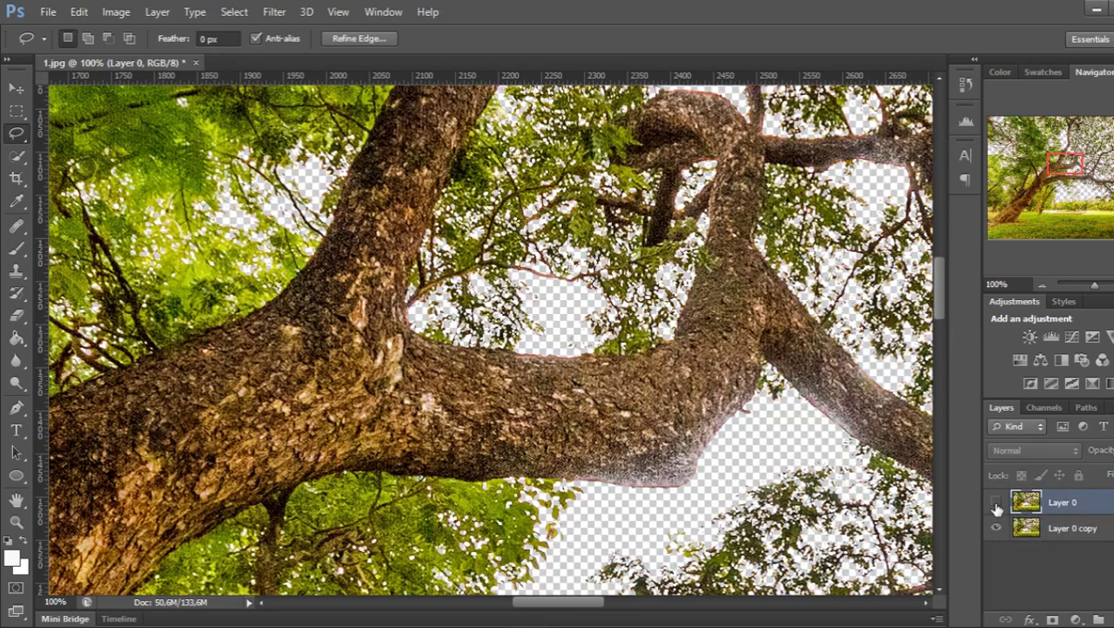
click(997, 505)
click(998, 507)
click(998, 507)
click(998, 509)
click(997, 505)
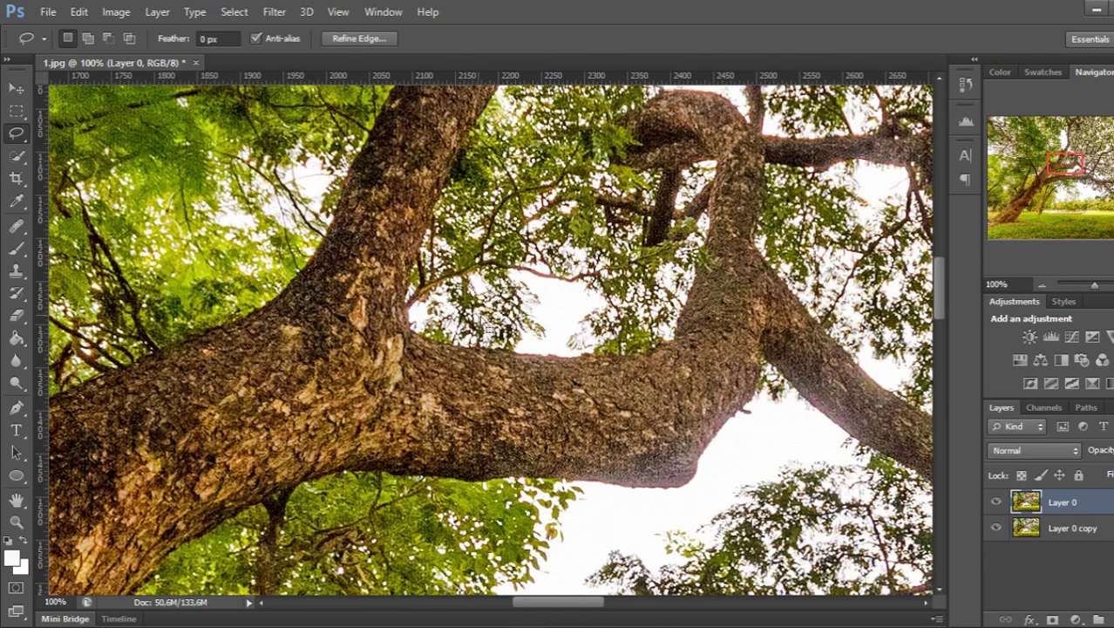
- Hide and delete the original Layer 0, zoom out and clear the selection, leaving only Layer 0 copy
click(996, 504)
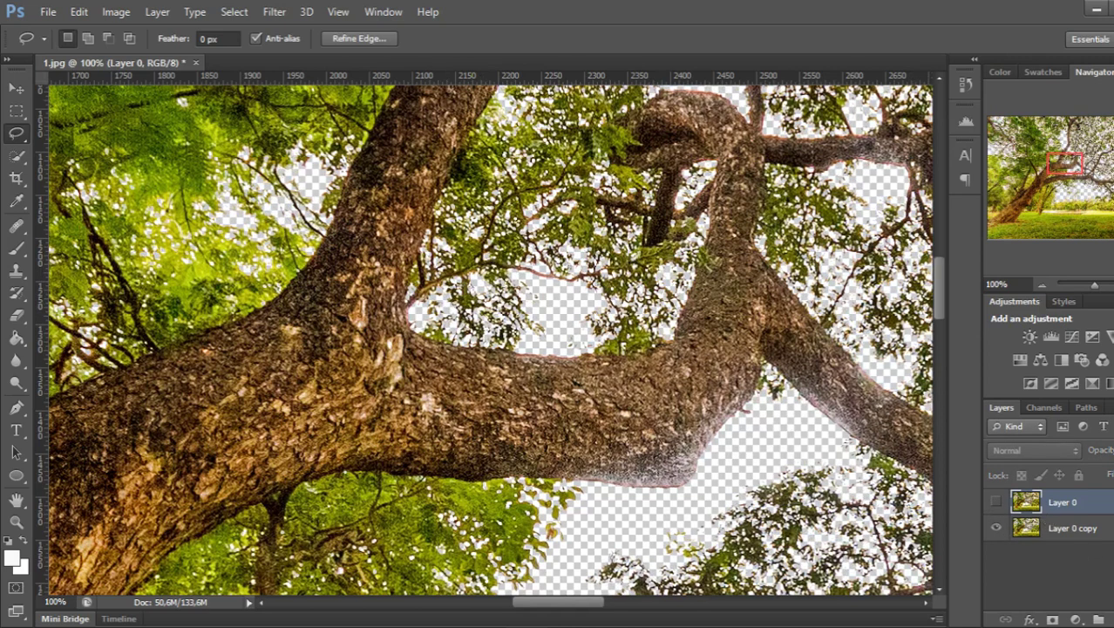
key(Delete)
click(554, 248)
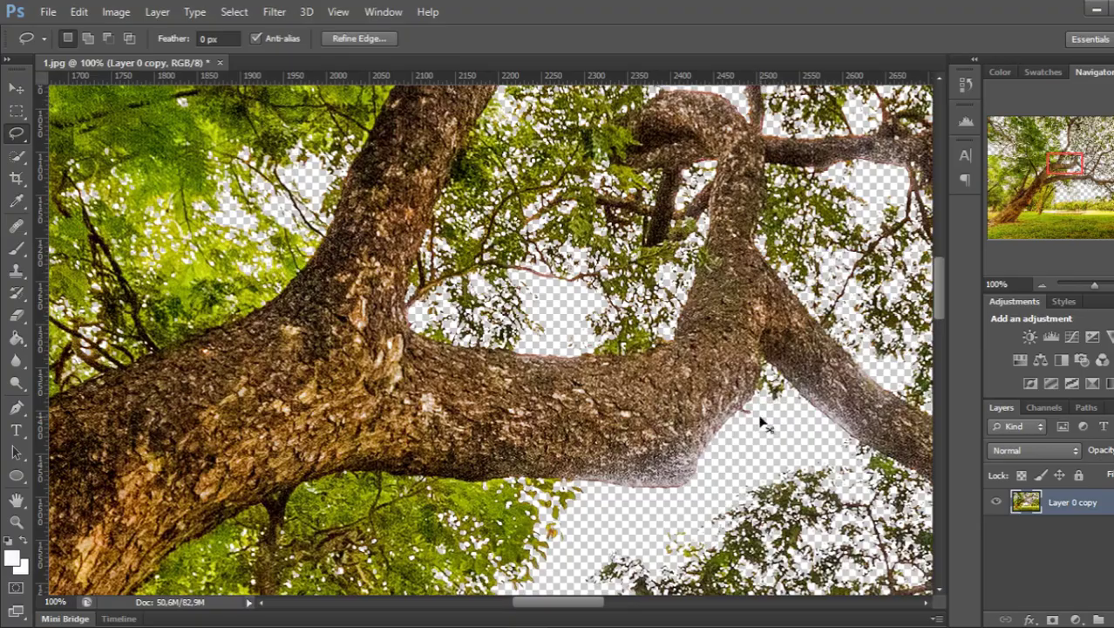
key(ctrl+minus)
key(ctrl+minus)
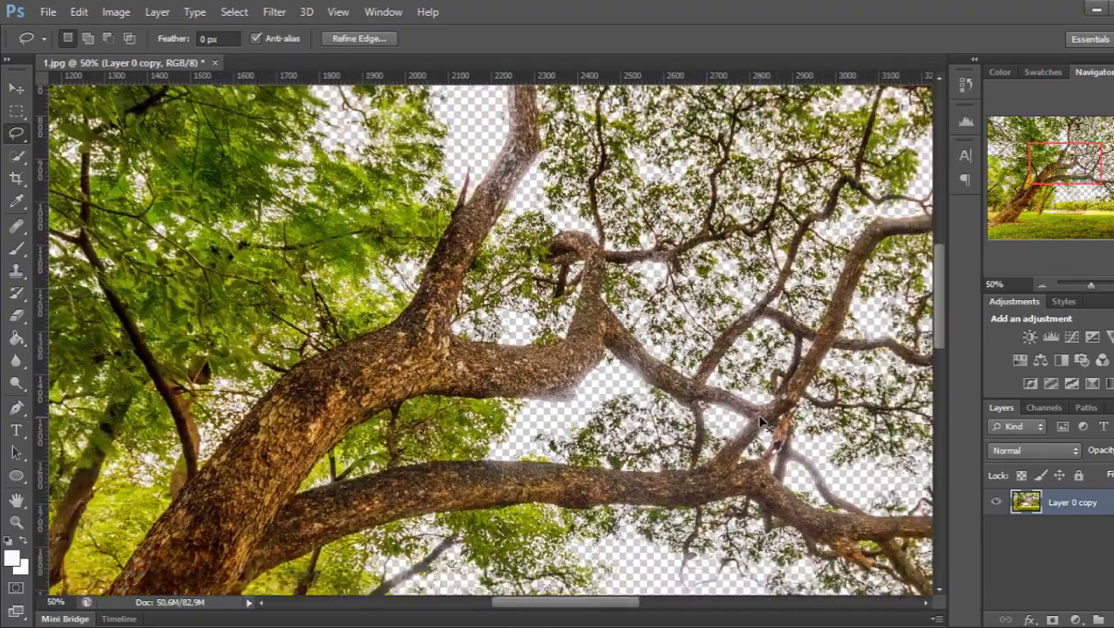
key(ctrl+minus)
key(ctrl+minus)
key(ctrl+minus)
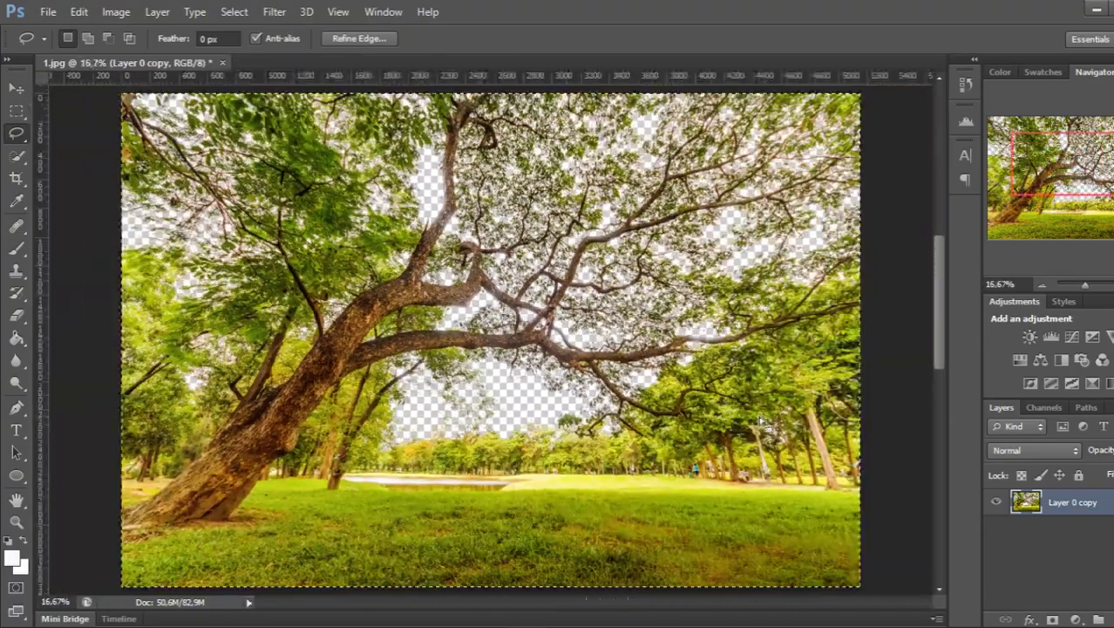
click(1094, 575)
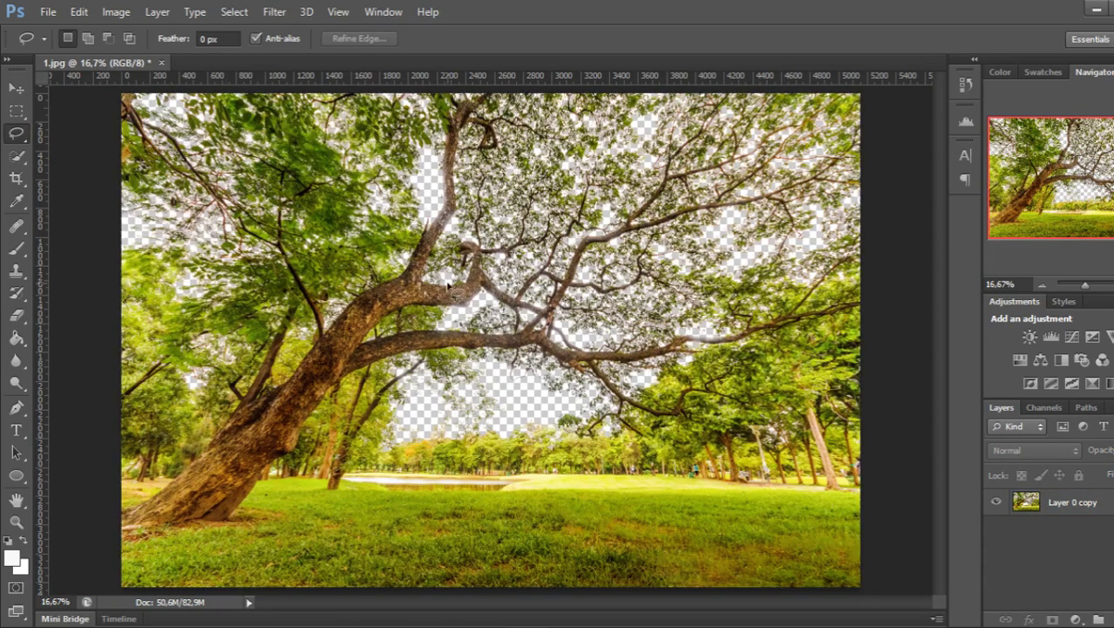
- Open sky_Sky.jpg, select all of it and paste it into the tree document as Layer 1
key(ctrl+o)
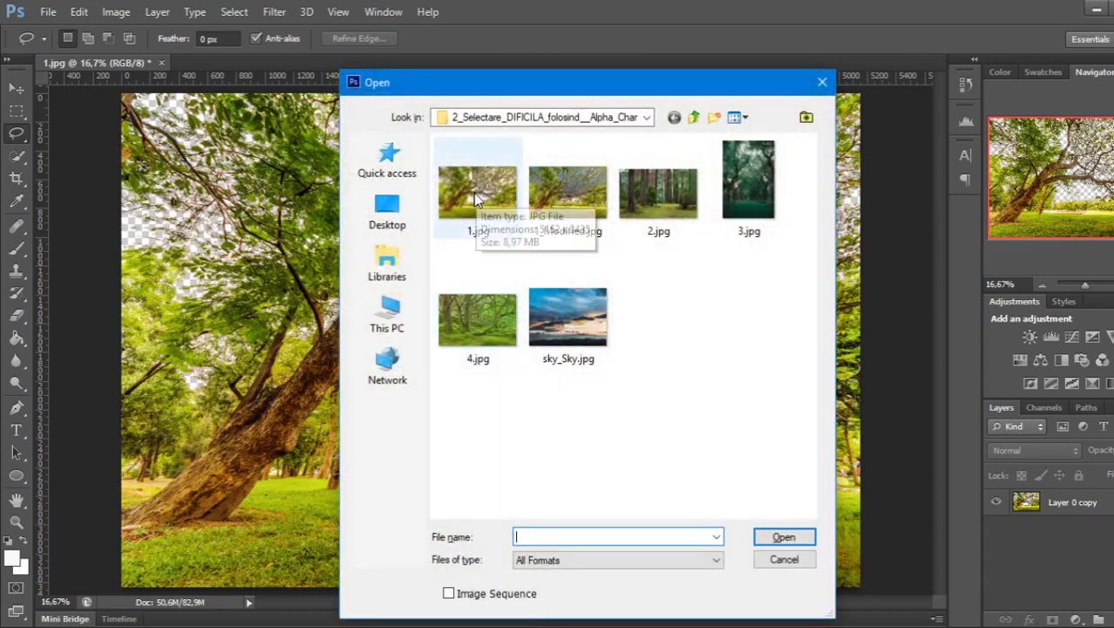
click(567, 317)
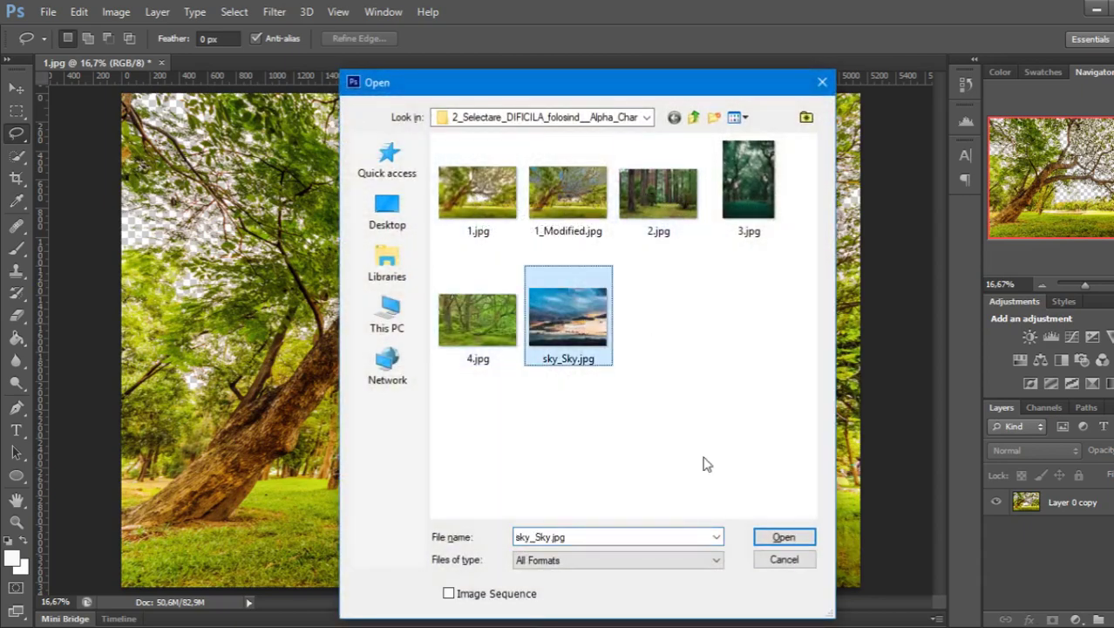
click(798, 539)
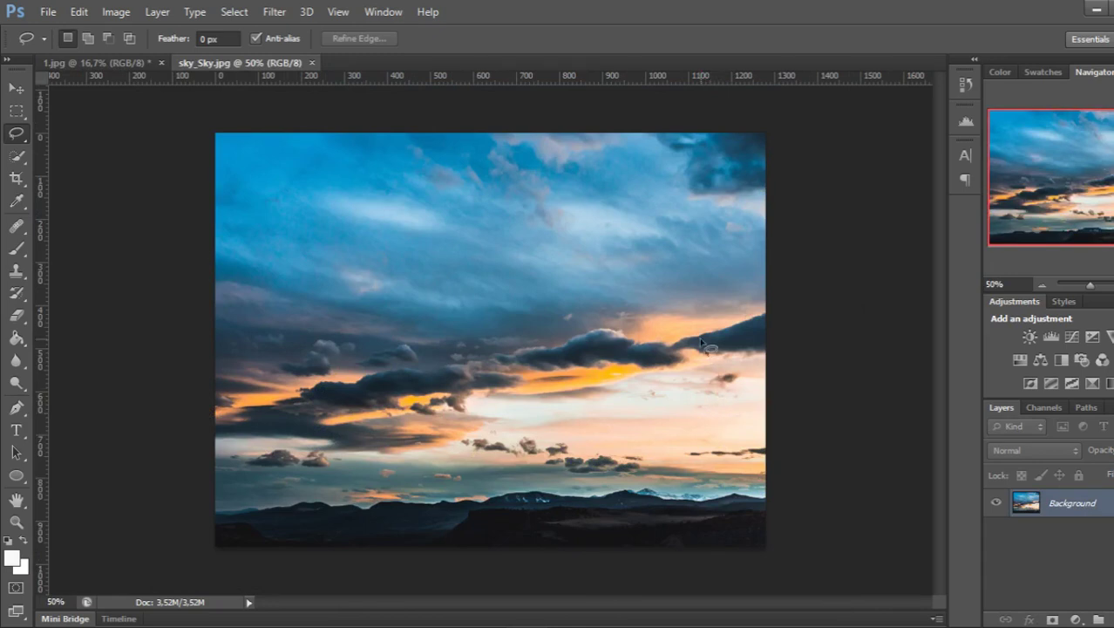
key(ctrl+a)
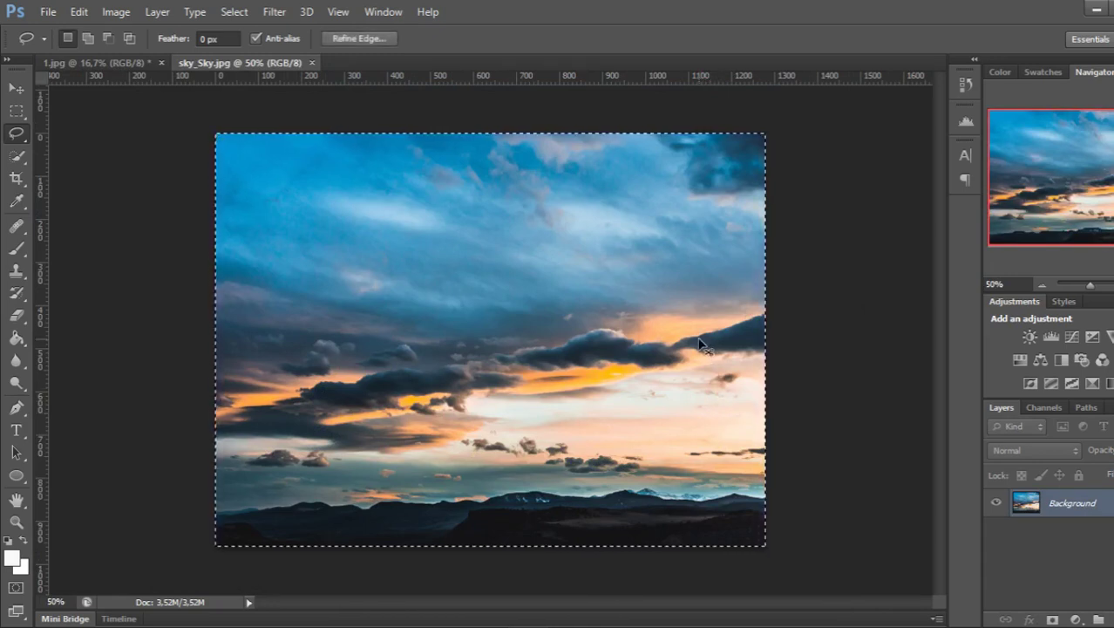
click(311, 63)
key(ctrl+v)
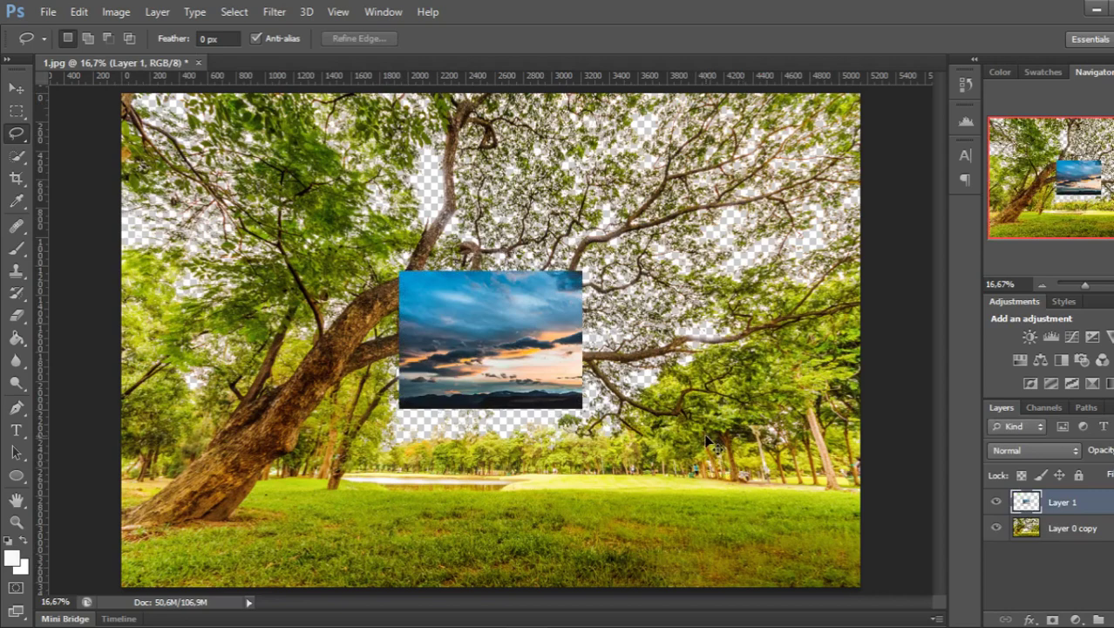
- Free-transform Layer 1 with linked width and height to about 739.70% so clouds overfill the canvas
key(ctrl+t)
key(ctrl+minus)
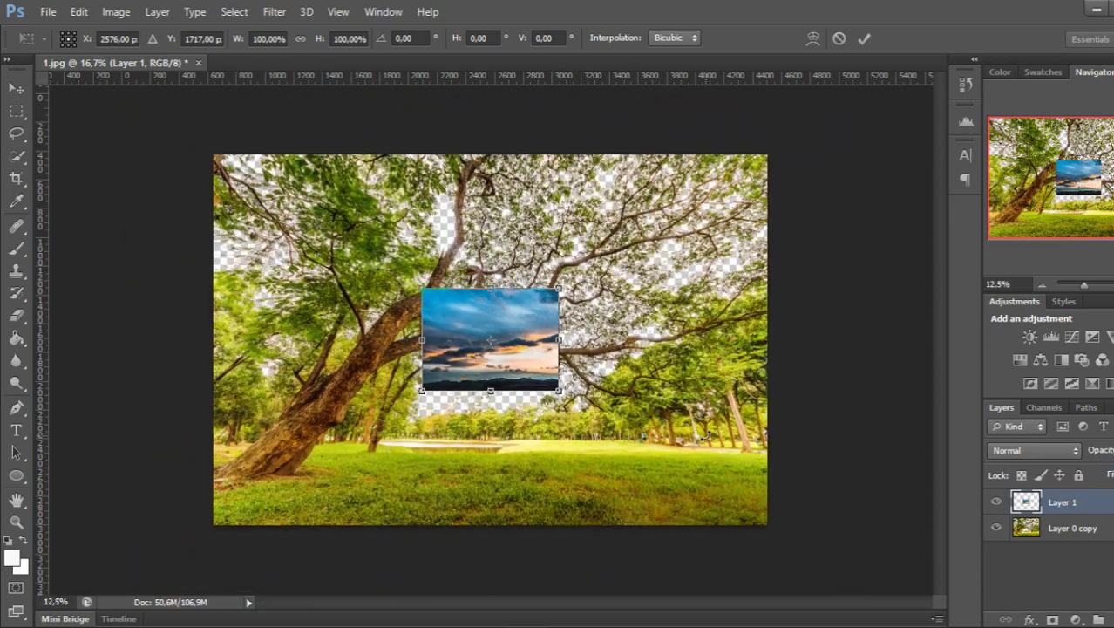
key(ctrl+minus)
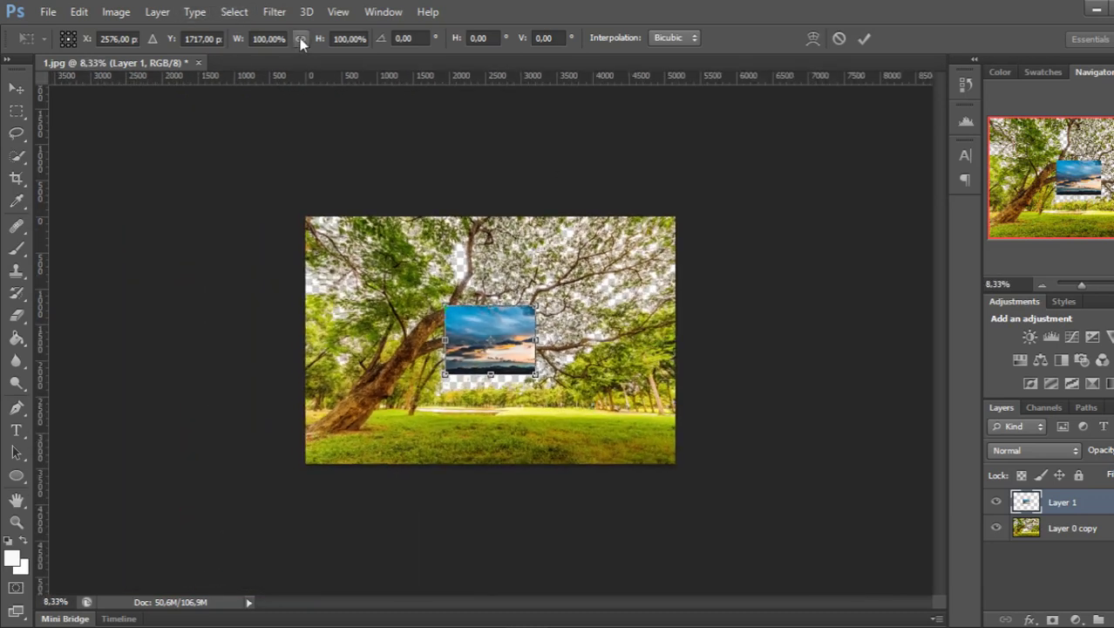
click(300, 38)
drag(536, 376, 670, 476)
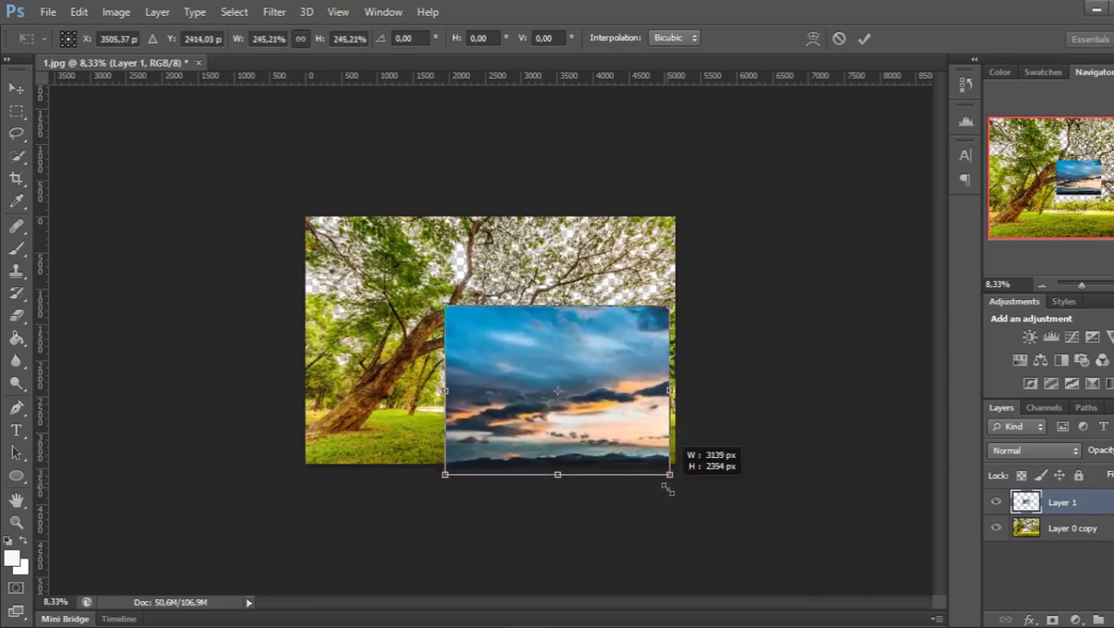
drag(445, 307, 258, 165)
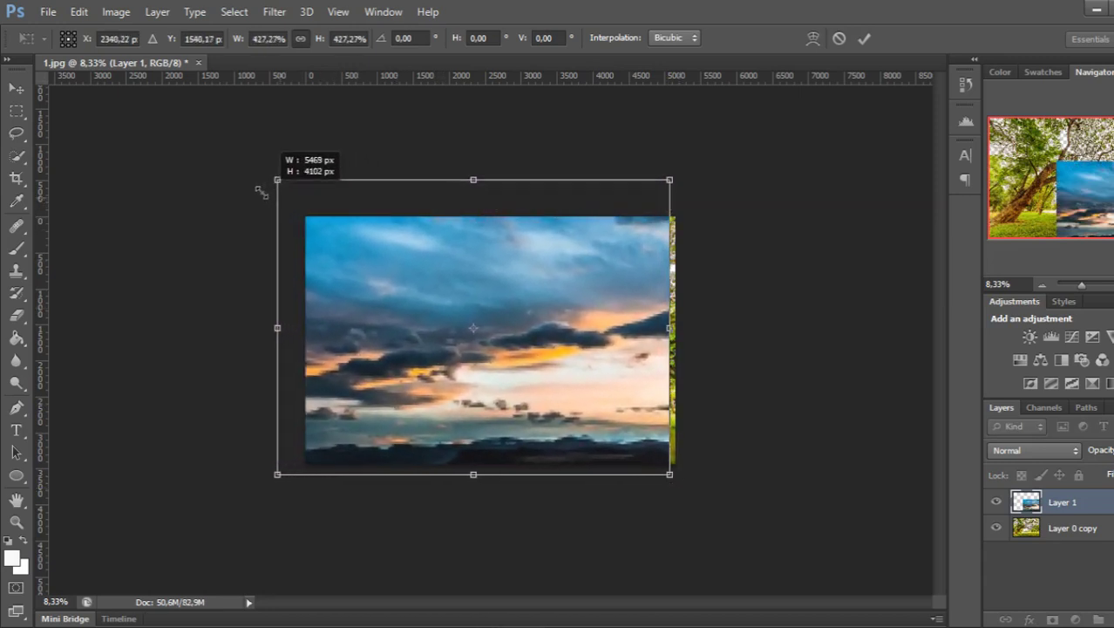
mouse_move(654, 479)
mouse_down()
mouse_move(839, 619)
mouse_move(857, 621)
mouse_up()
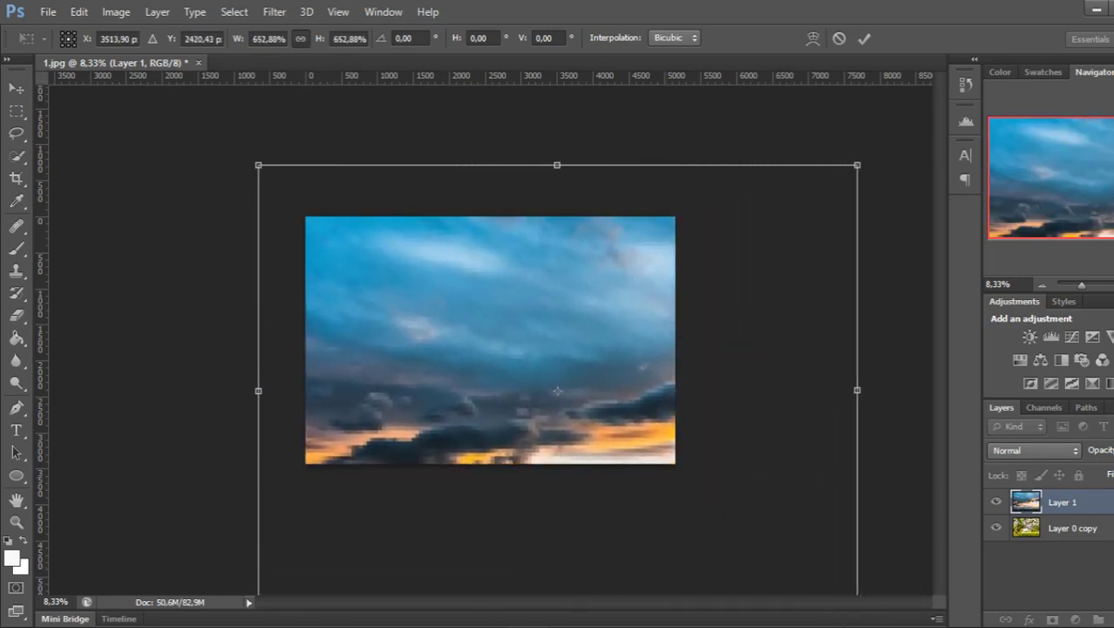
drag(701, 539, 677, 498)
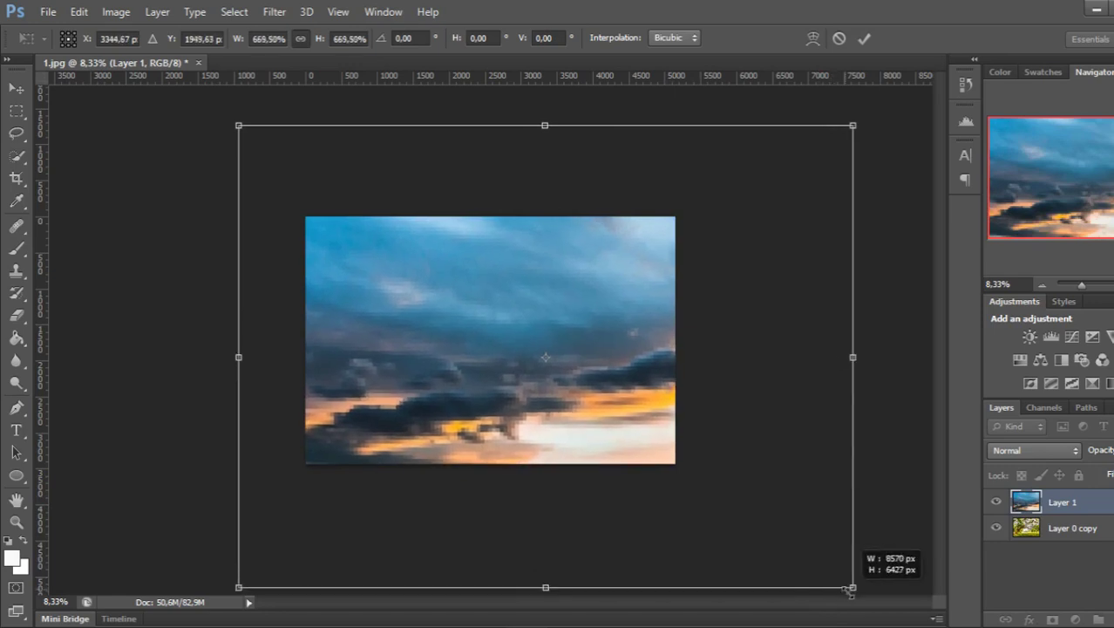
drag(834, 577, 875, 605)
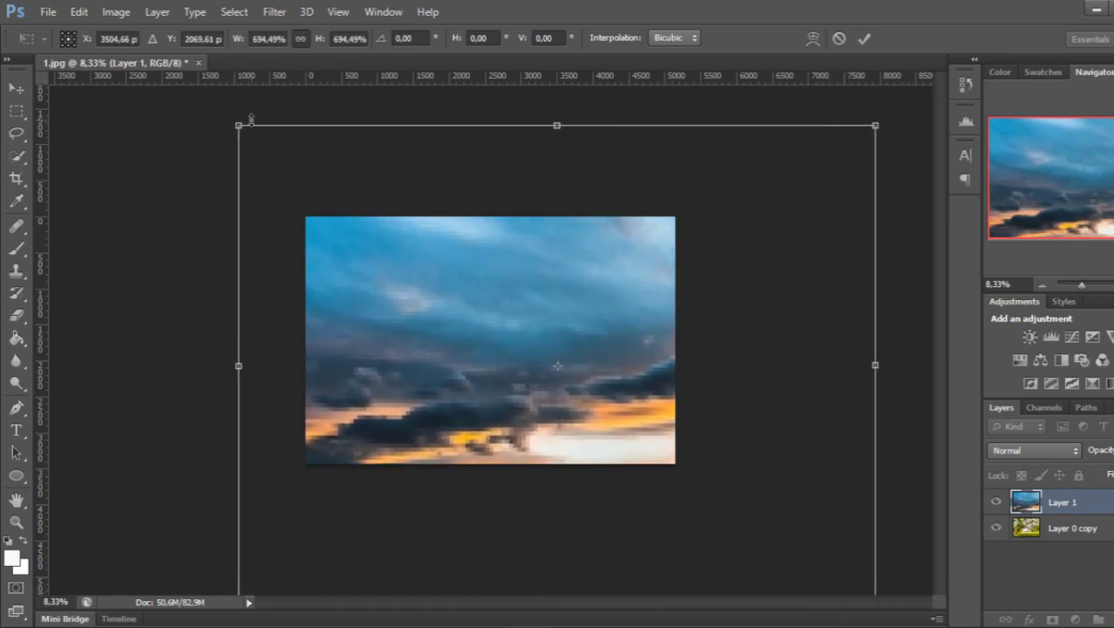
drag(250, 118, 197, 86)
drag(366, 348, 359, 319)
key(l)
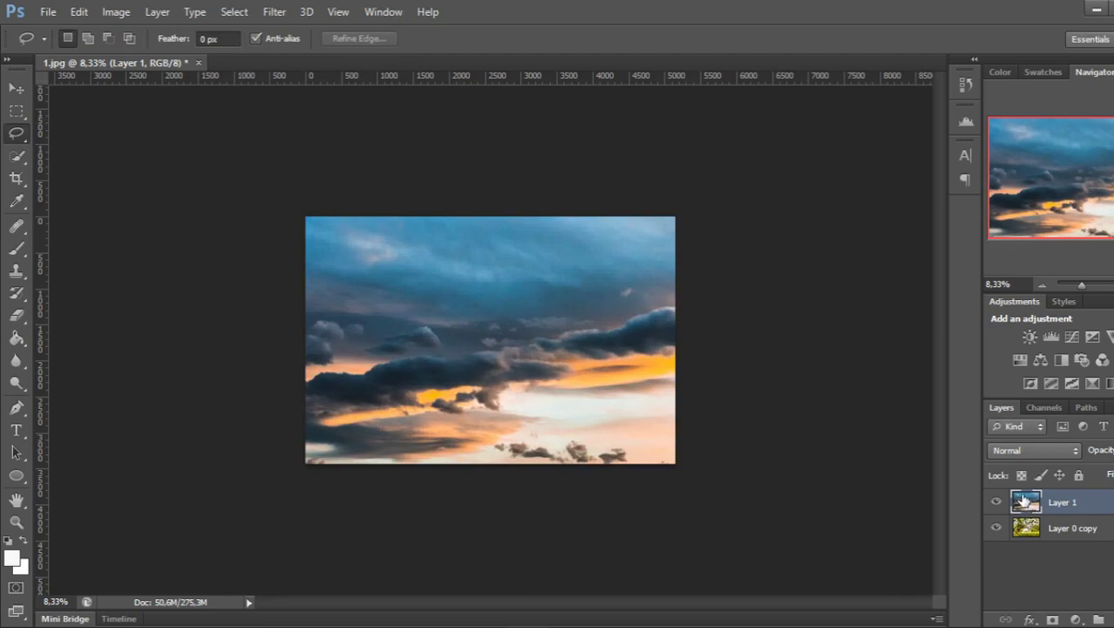
- Move Layer 1 below Layer 0 copy and shift the sky slightly with the Move tool
drag(1023, 500, 1027, 537)
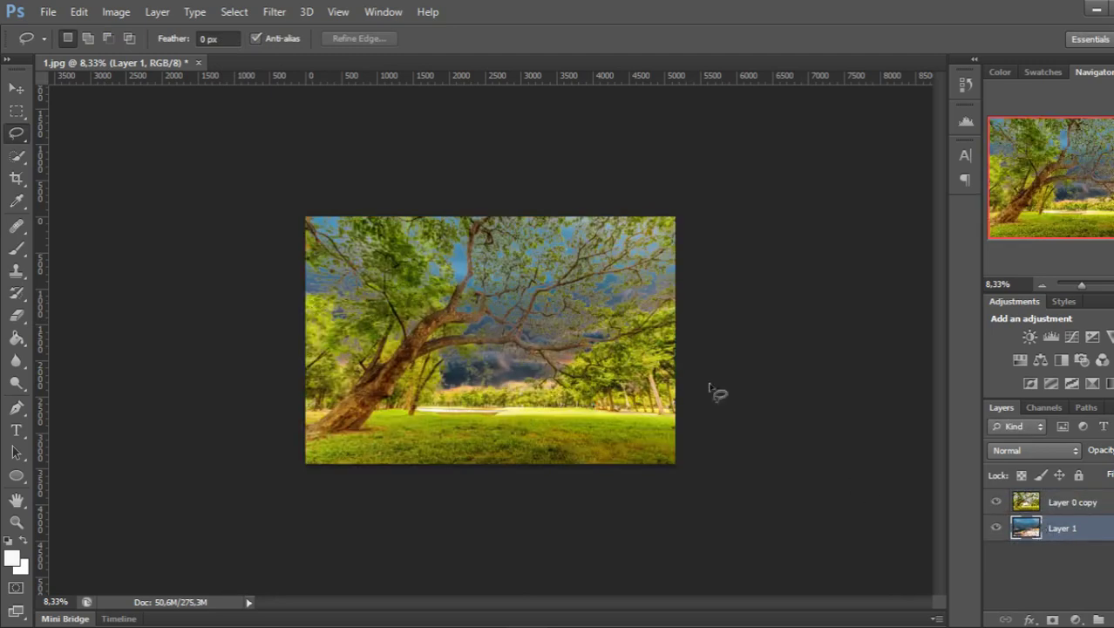
click(18, 88)
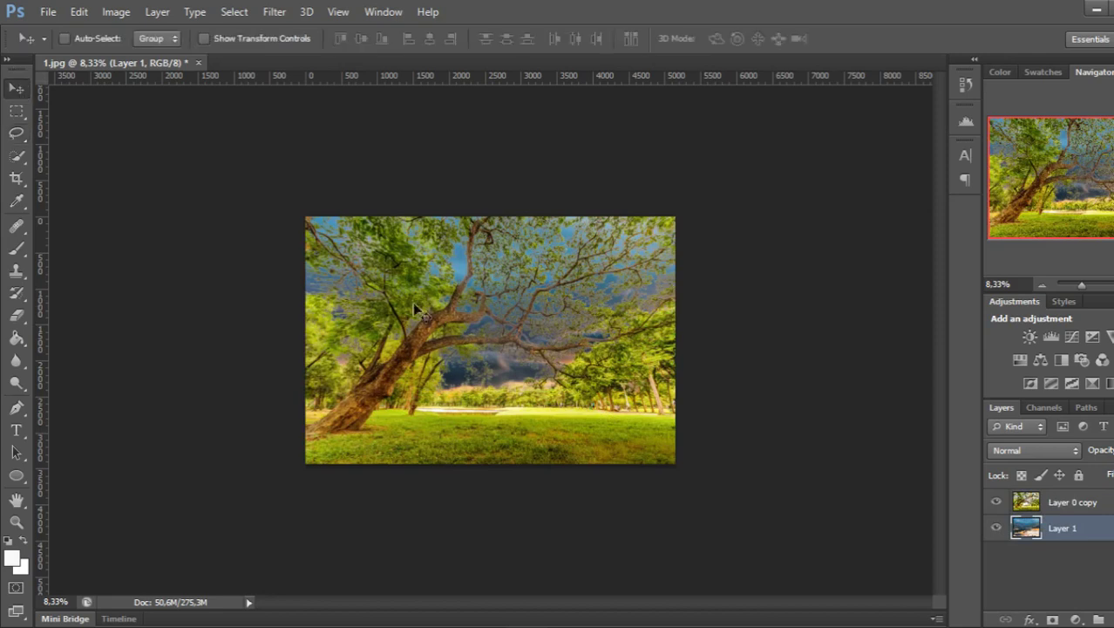
drag(505, 353, 518, 350)
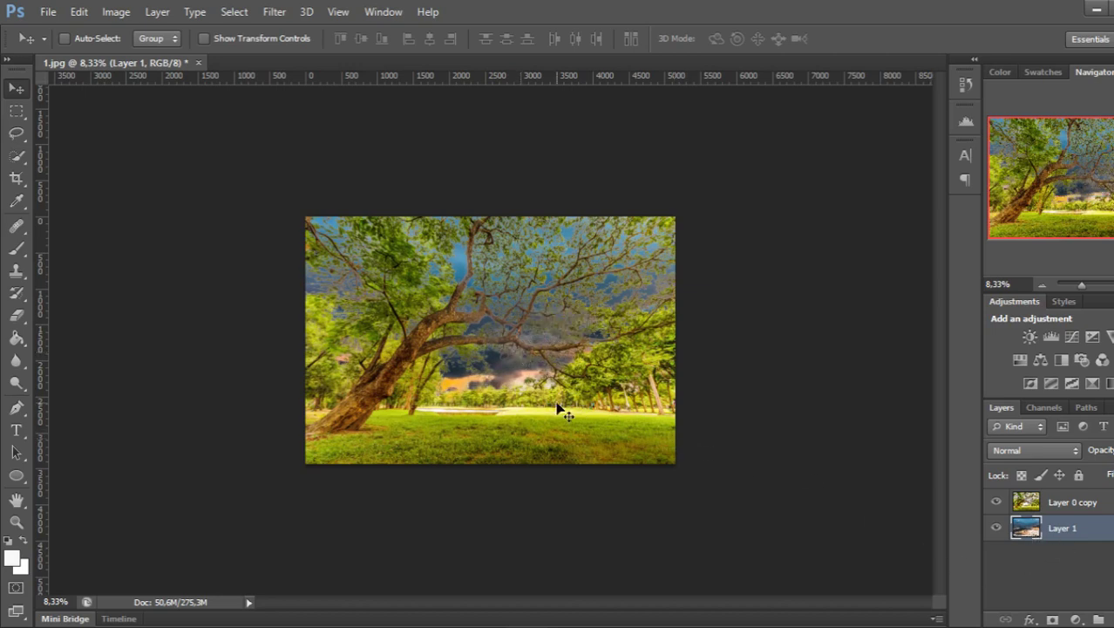
- Transform-move the sky up and right so orange clouds sit behind the branches, then zoom in
key(ctrl+t)
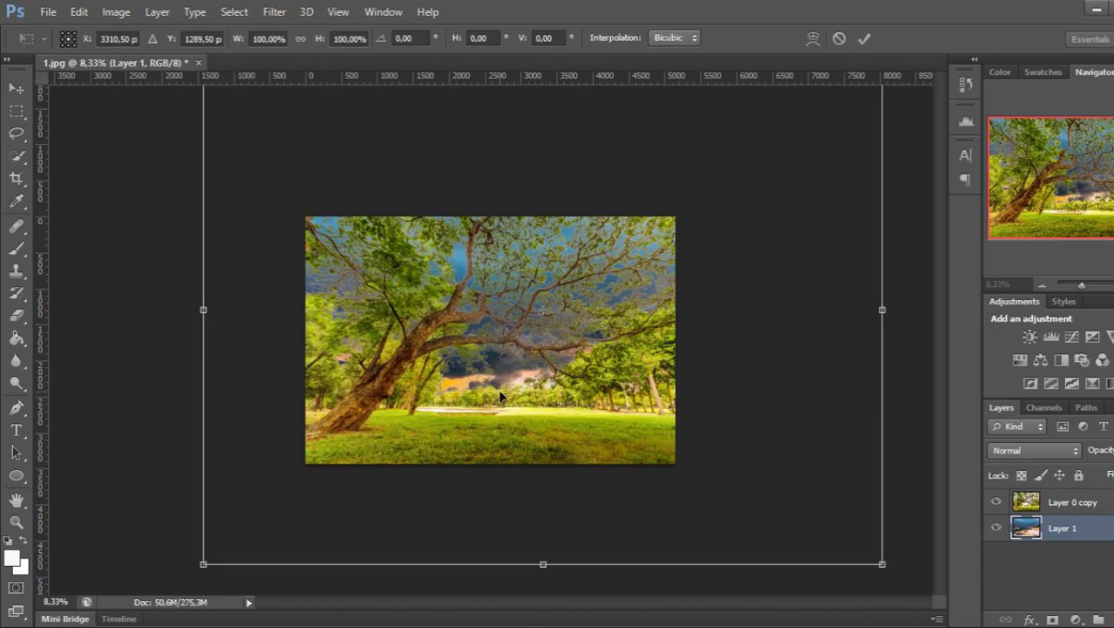
drag(502, 397, 515, 378)
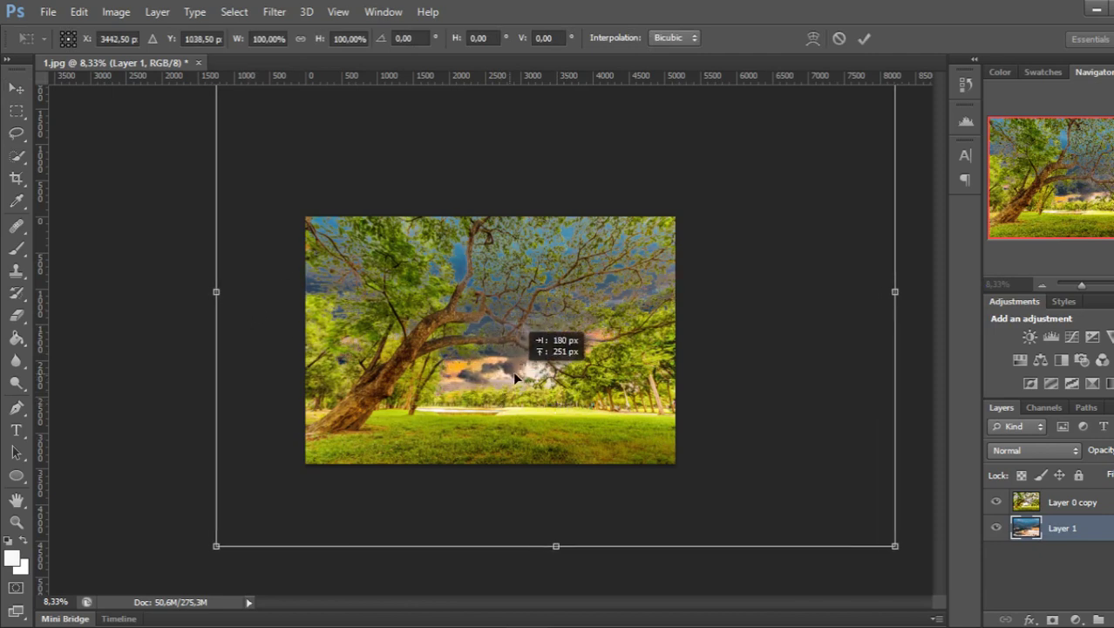
drag(515, 373, 524, 381)
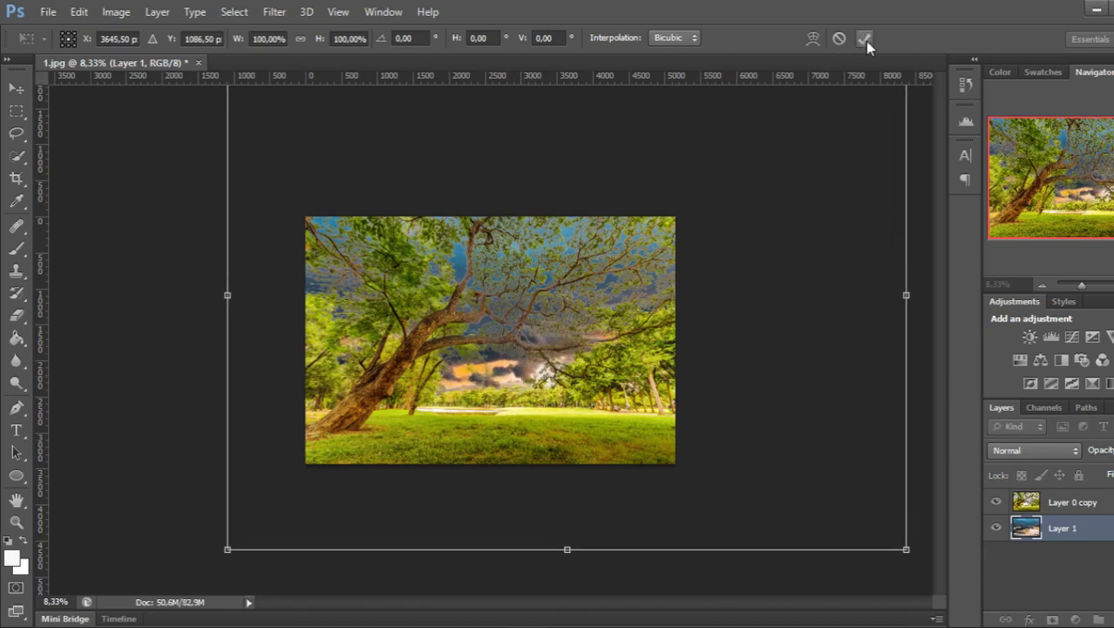
mouse_move(605, 335)
mouse_down()
mouse_move(616, 336)
mouse_move(608, 329)
mouse_up()
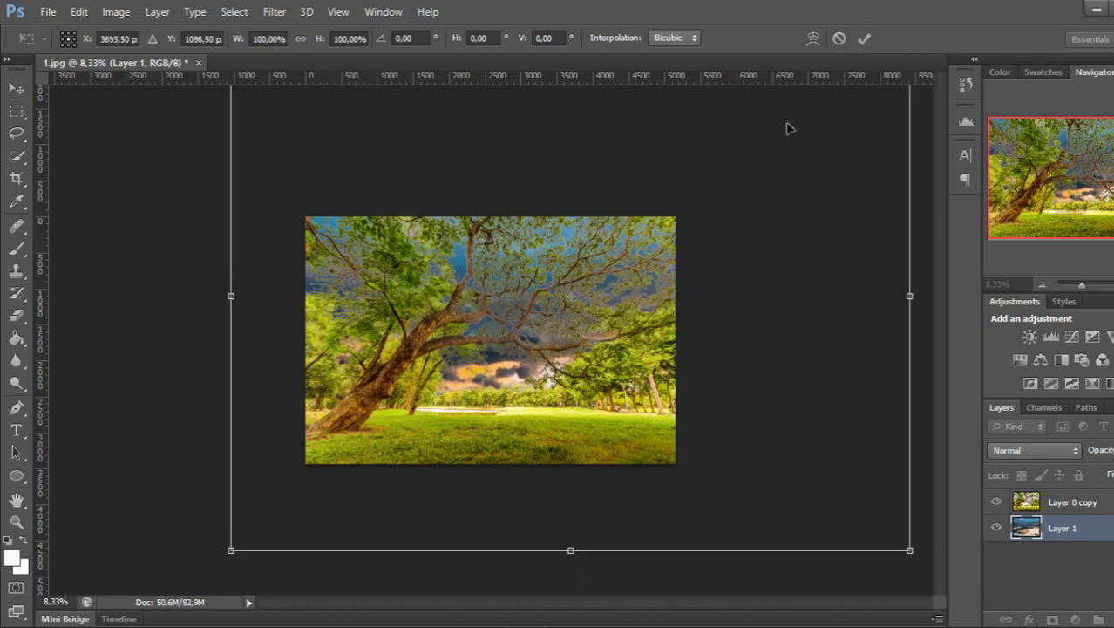
click(864, 39)
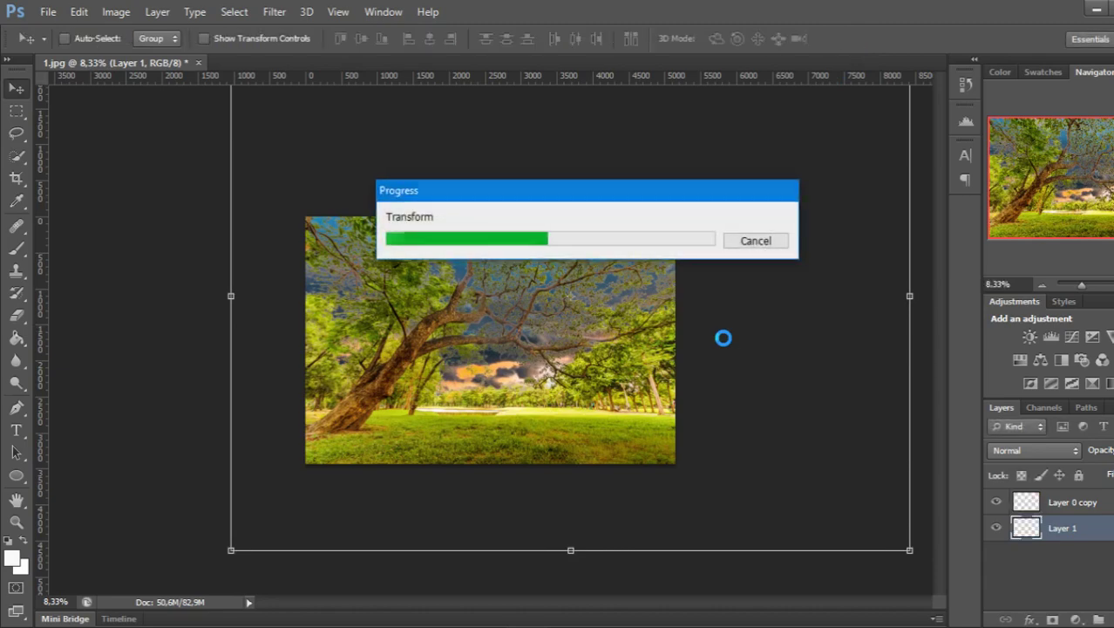
key(ctrl+plus)
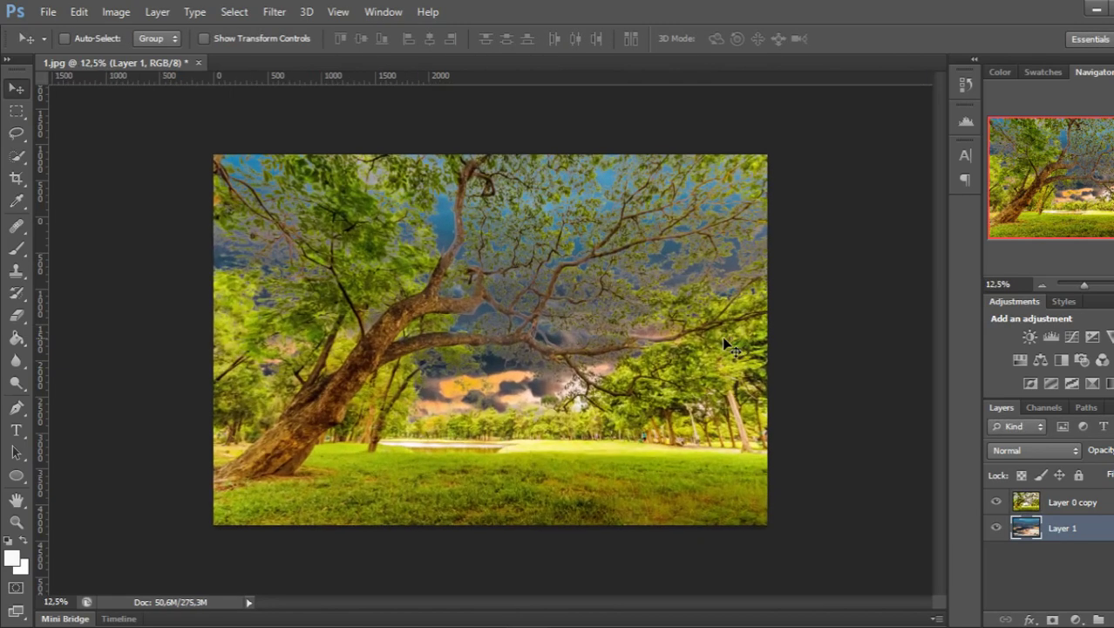
key(ctrl+plus)
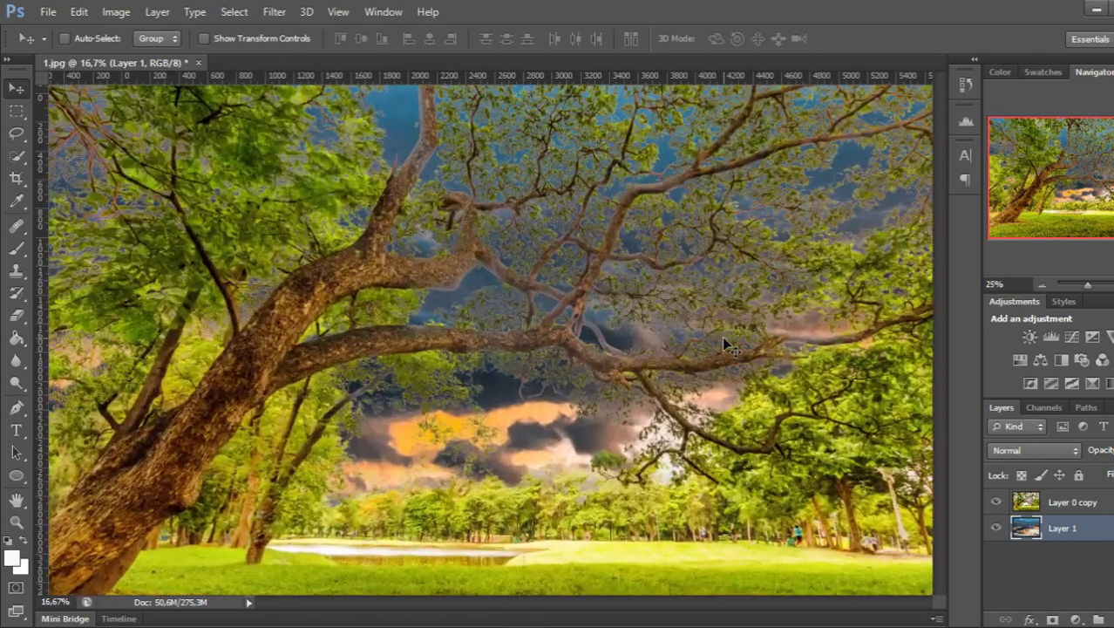